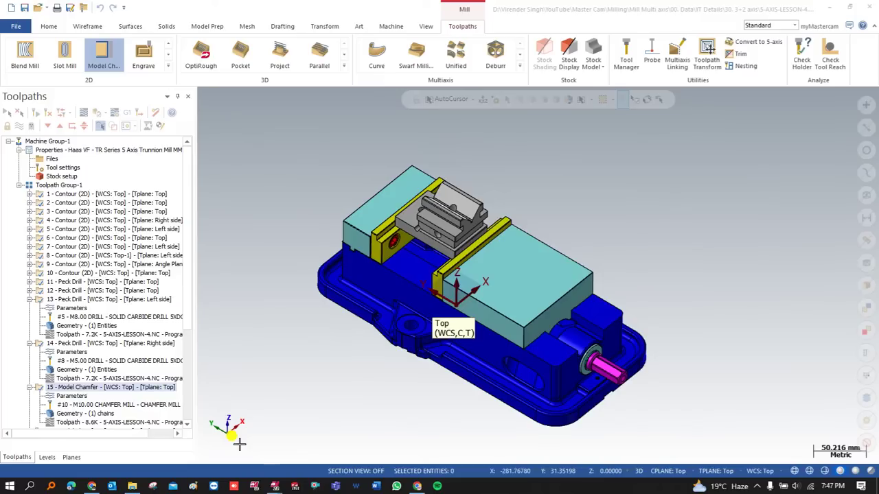
right_click(282, 275)
left_click(311, 336)
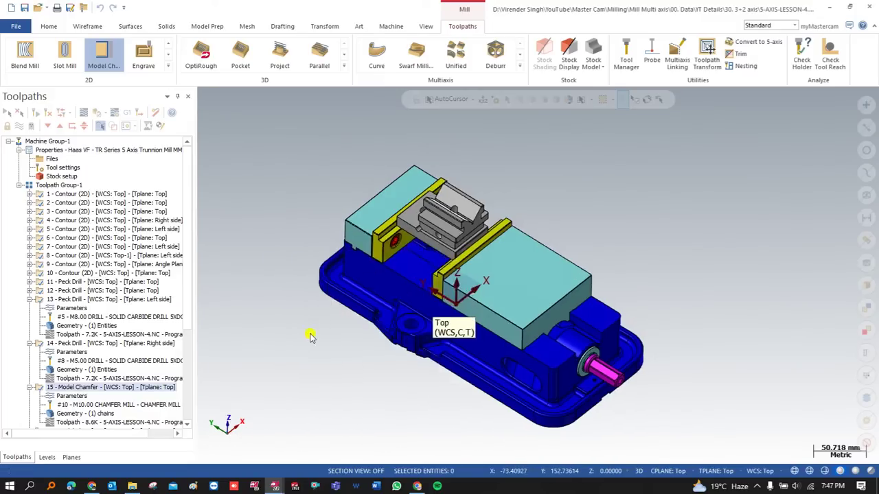
scroll(310, 336, "up", 3)
scroll(330, 288, "down", 2)
middle_click_drag(333, 272, 399, 239)
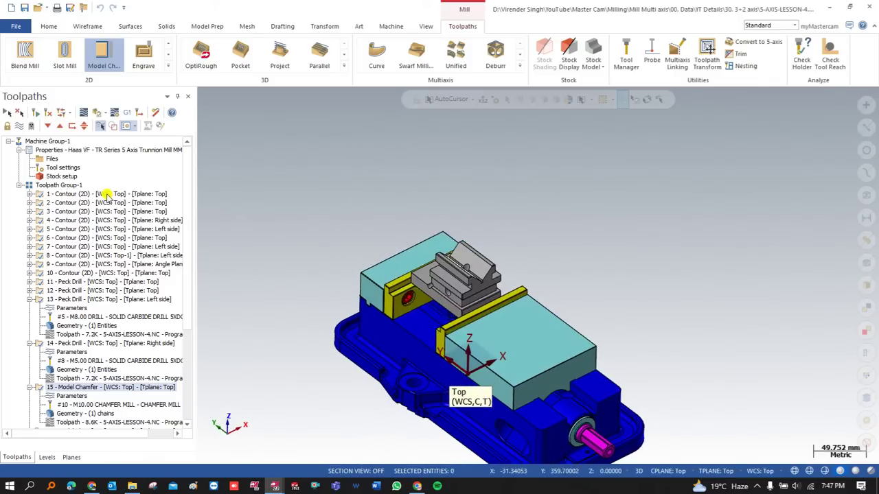
scroll(312, 169, "down", 1)
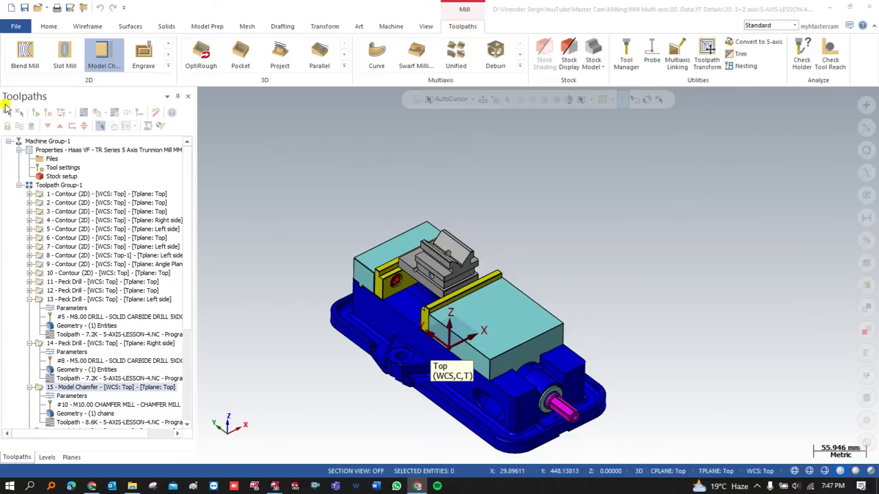
Select all existing toolpath operations and delete every operation and group, confirming the deletion.
left_click(7, 113)
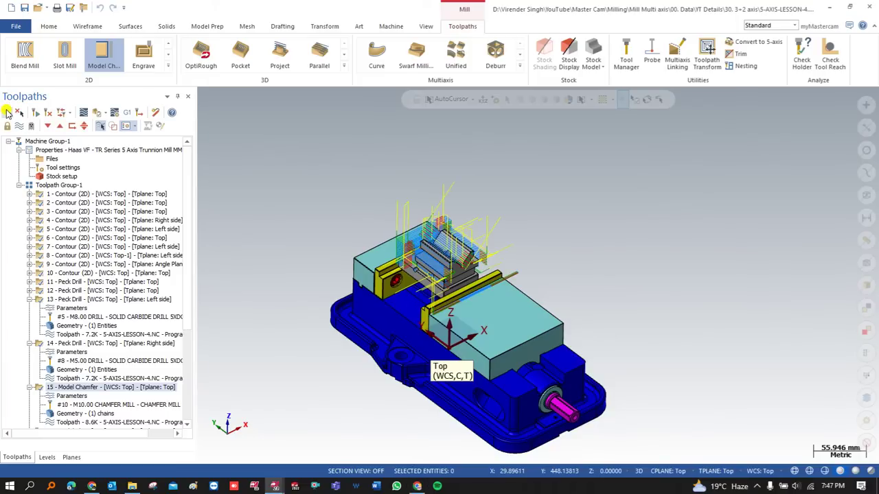
left_click(157, 116)
left_click(454, 271)
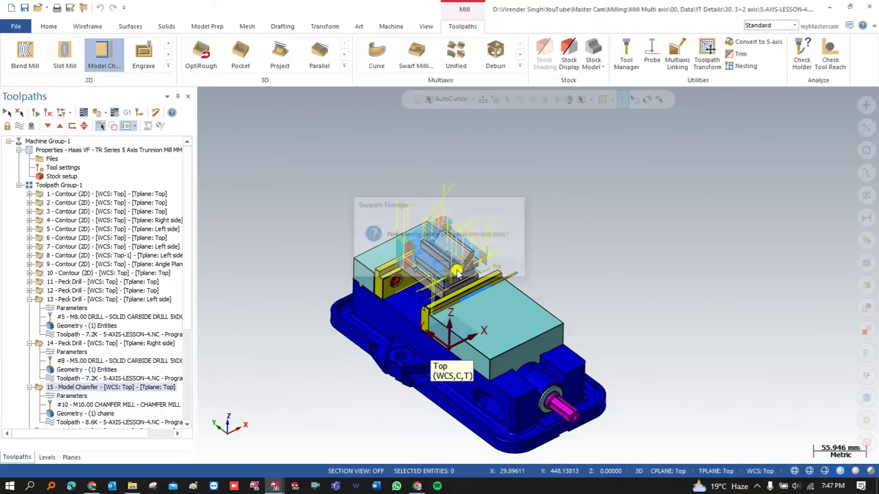
Define rectangular stock in the machine group's stock setup as a bounding box around the grey part held in the vise.
scroll(445, 254, "up", 4)
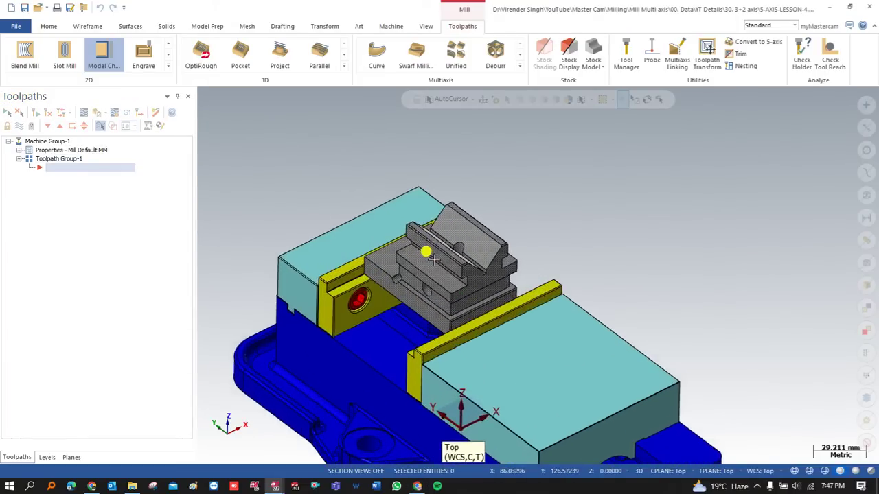
middle_click_drag(507, 247, 410, 216)
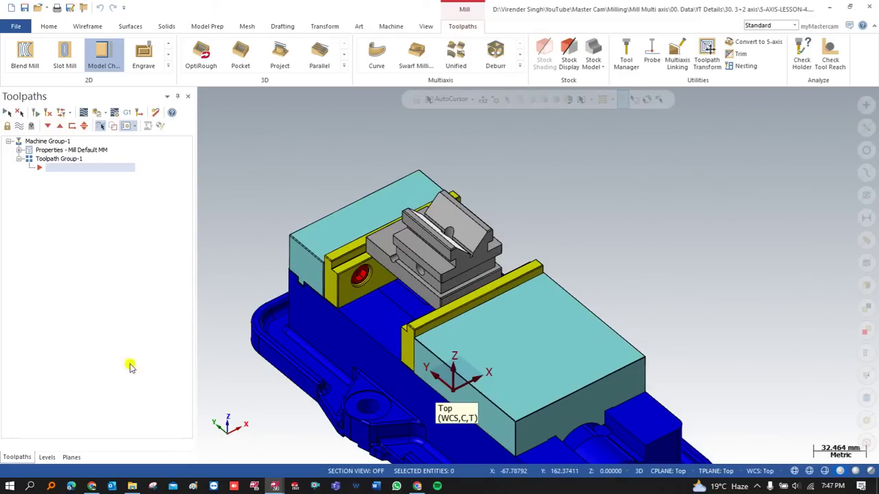
left_click(20, 150)
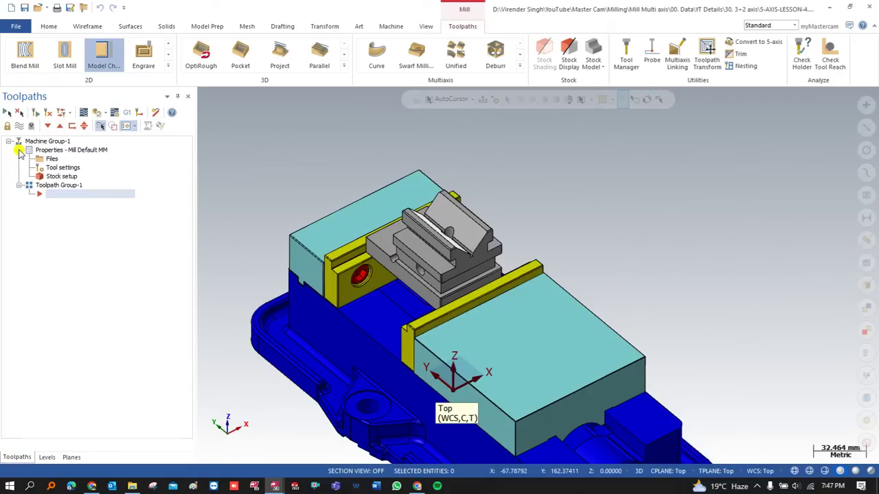
left_click(60, 177)
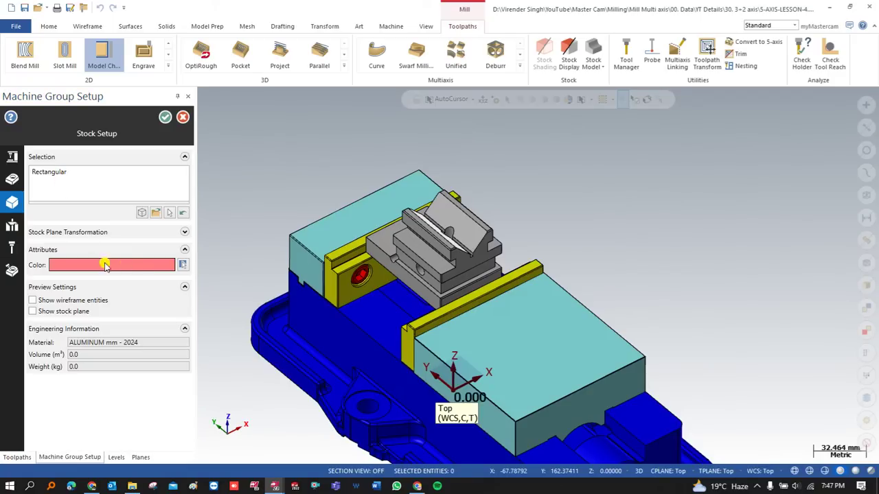
left_click(141, 215)
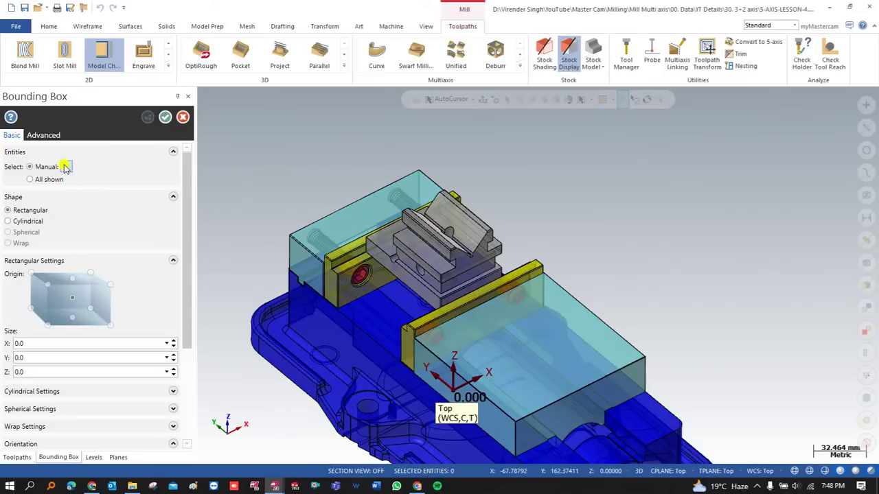
left_click(429, 268)
left_click(505, 122)
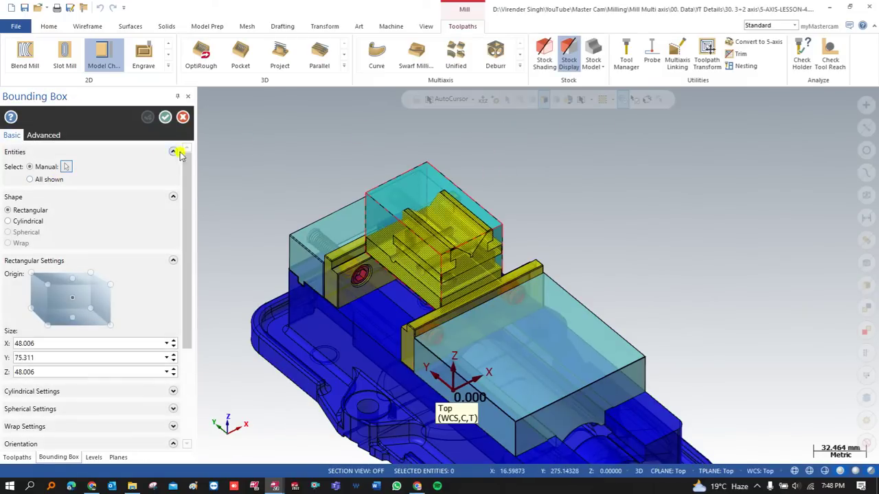
left_click(166, 117)
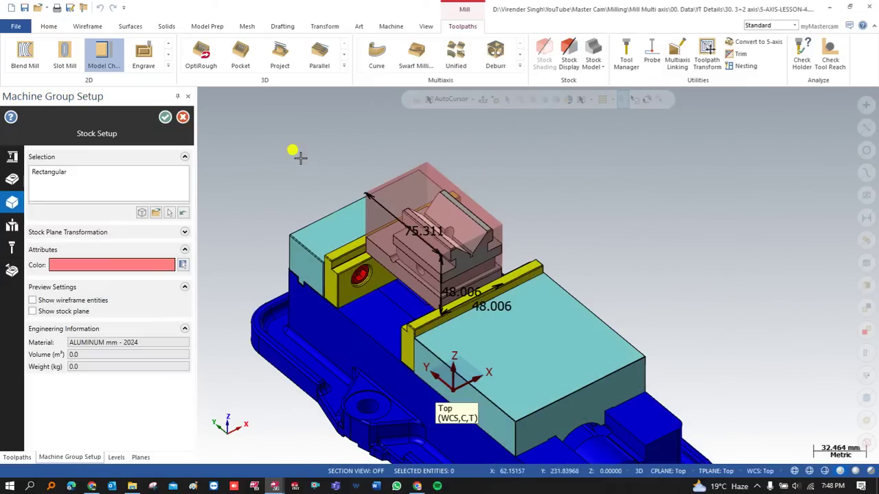
left_click(168, 120)
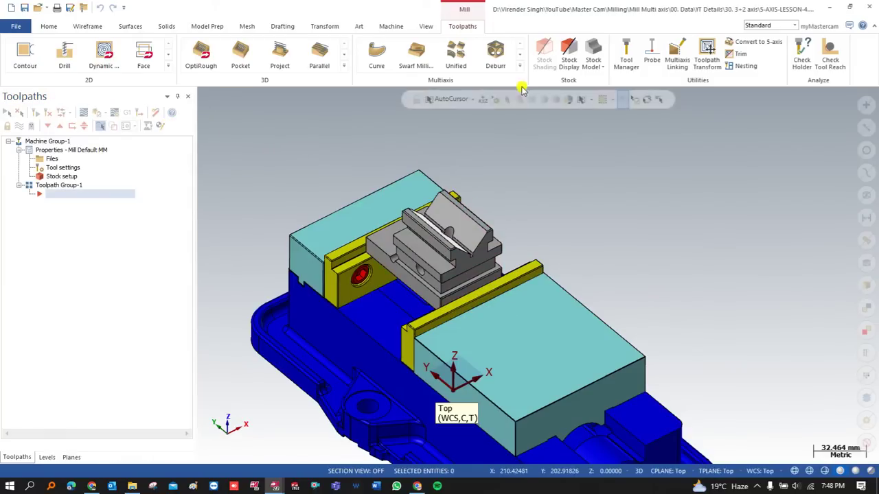
Show the stock around the part to check how it encloses the geometry, and hide it again.
left_click(568, 55)
middle_click_drag(487, 167, 504, 177)
left_click(569, 55)
middle_click_drag(485, 151, 445, 191)
scroll(454, 234, "up", 1)
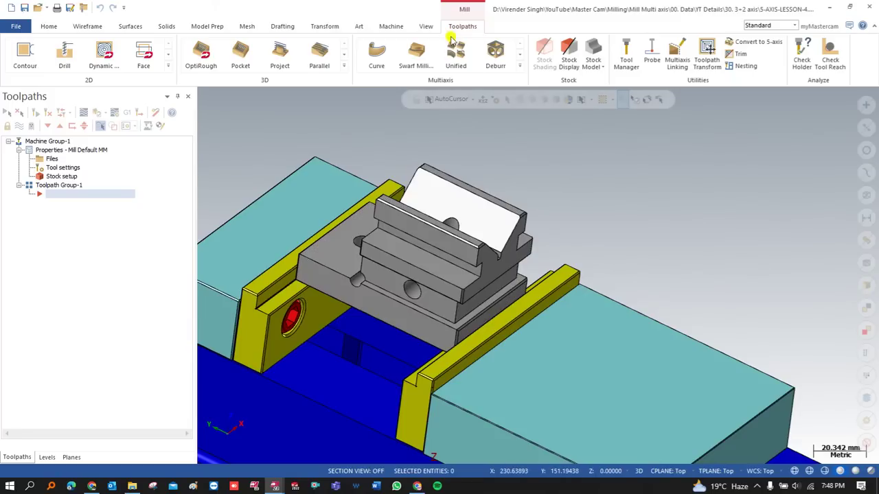
Start a 2D Contour toolpath and chain the edge where the part's lower ledge meets the raised body.
left_click(169, 66)
left_click(24, 60)
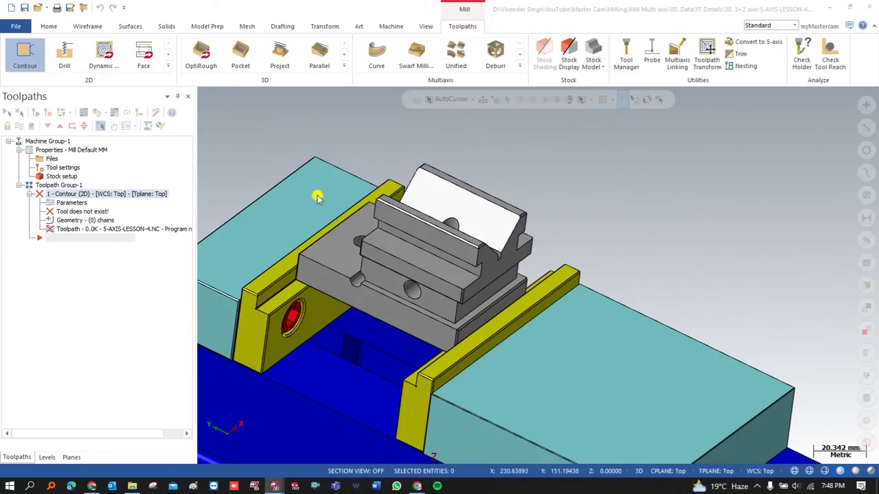
middle_click_drag(337, 203, 371, 206)
scroll(440, 153, "up", 2)
left_click(445, 152)
left_click(105, 388)
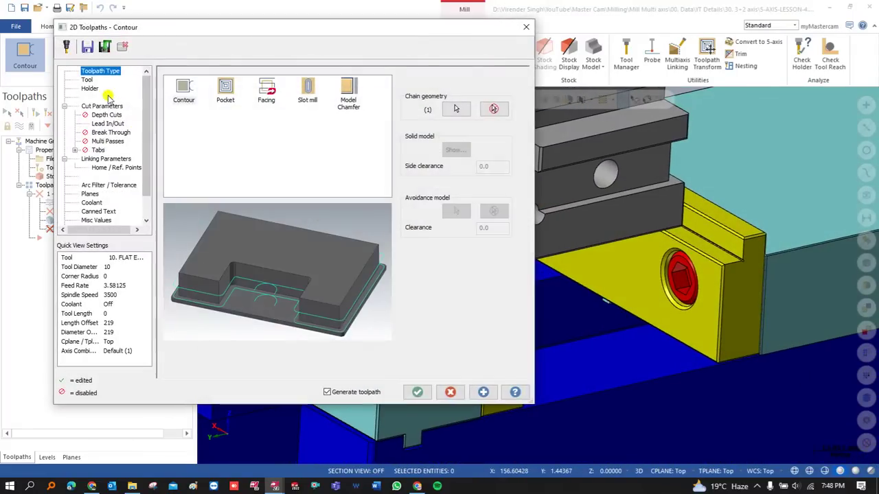
Assign the 20 mm flat endmill, tool 223, from the tool library to the contour and generate the toolpath.
left_click(87, 80)
left_click(195, 187)
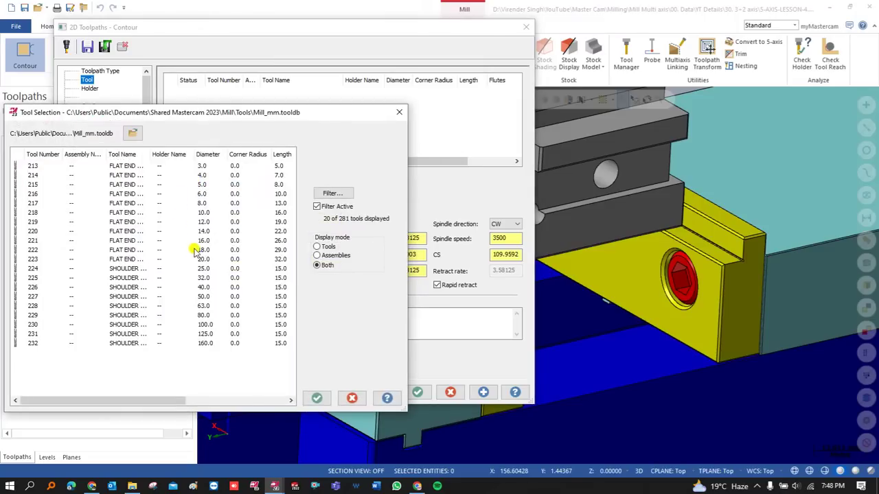
double_click(195, 261)
left_click(101, 106)
left_click(418, 392)
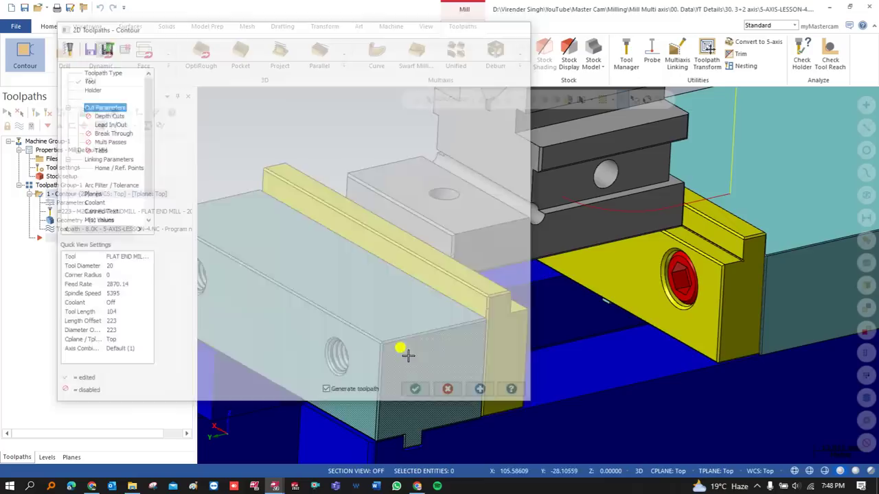
Check the generated contour around the part and set its compensation direction to Right.
scroll(410, 346, "down", 4)
middle_click_drag(511, 204, 600, 255)
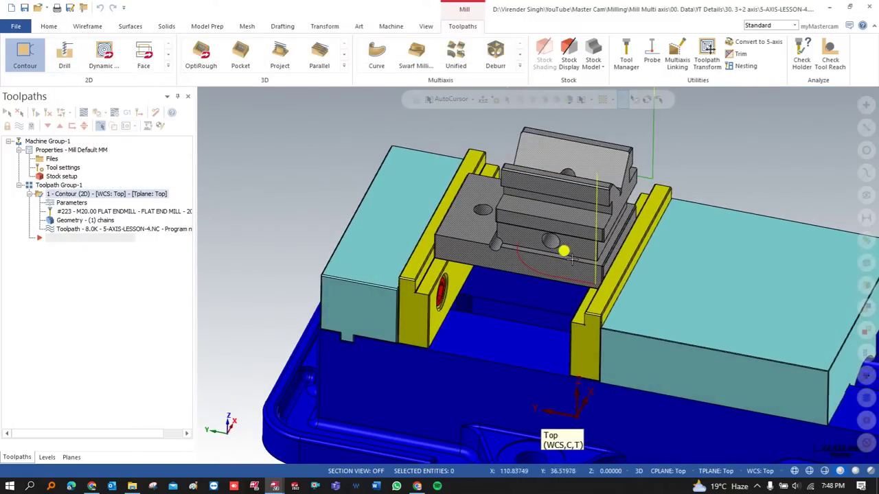
mouse_move(504, 257)
middle_mouse_down()
mouse_move(605, 254)
mouse_move(522, 274)
mouse_move(521, 231)
mouse_move(531, 229)
mouse_move(523, 239)
mouse_move(485, 240)
mouse_move(439, 219)
middle_mouse_up()
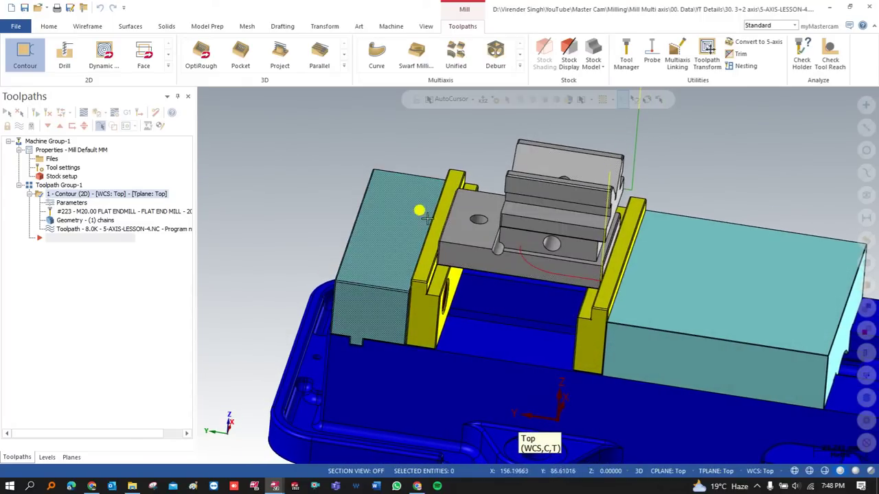
left_click(80, 202)
left_click(274, 112)
left_click(271, 131)
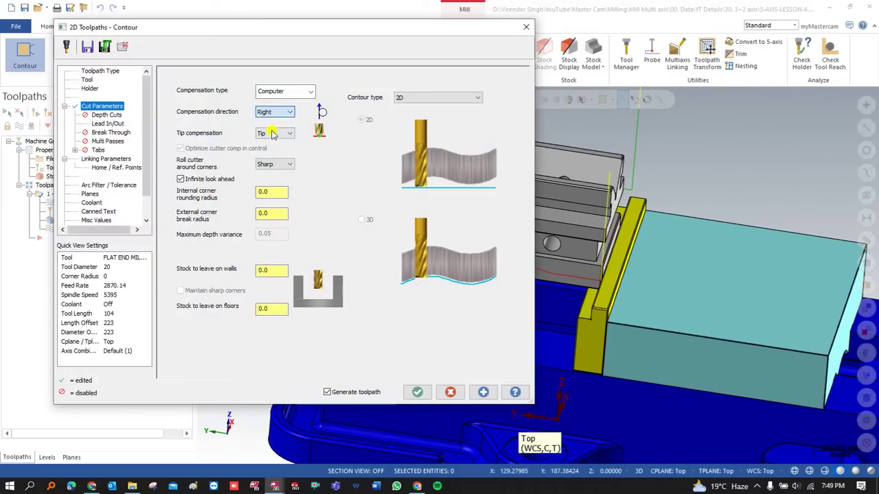
Turn off the contour's lead entry and exit, and extend both the start and end of the contour by 75% (15.0).
left_click(108, 124)
left_click(177, 75)
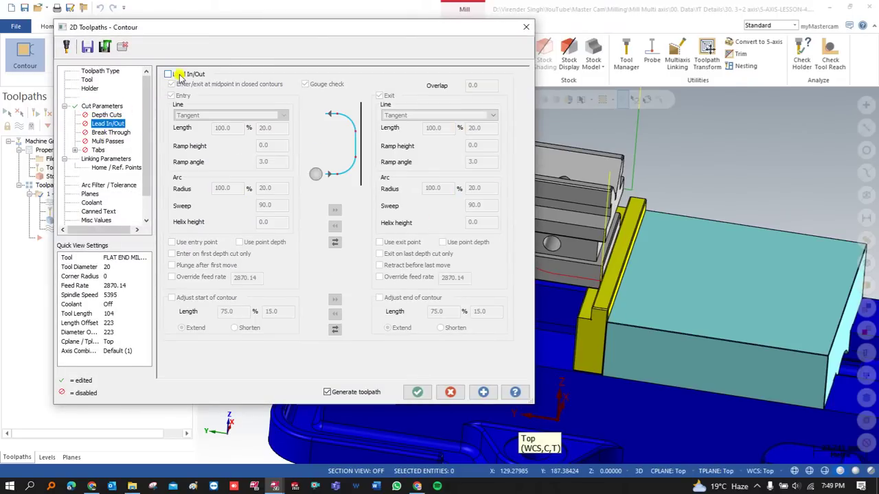
left_click(178, 74)
left_click(171, 95)
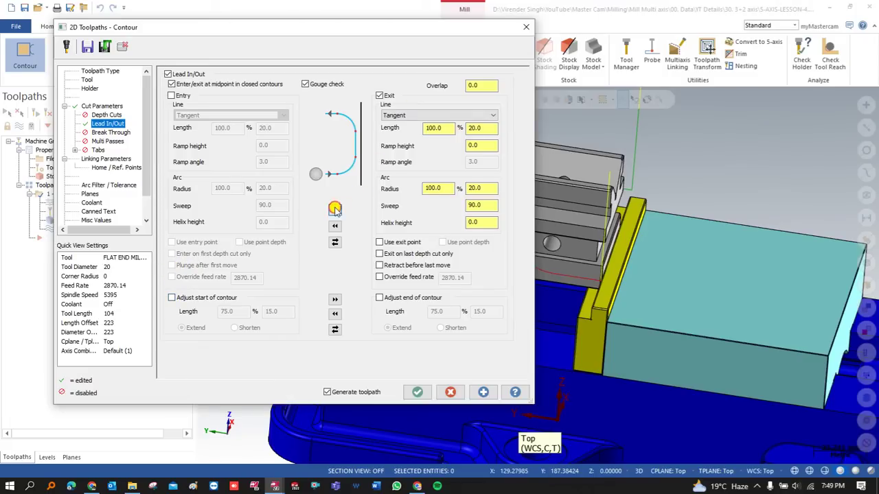
left_click(384, 97)
left_click(206, 298)
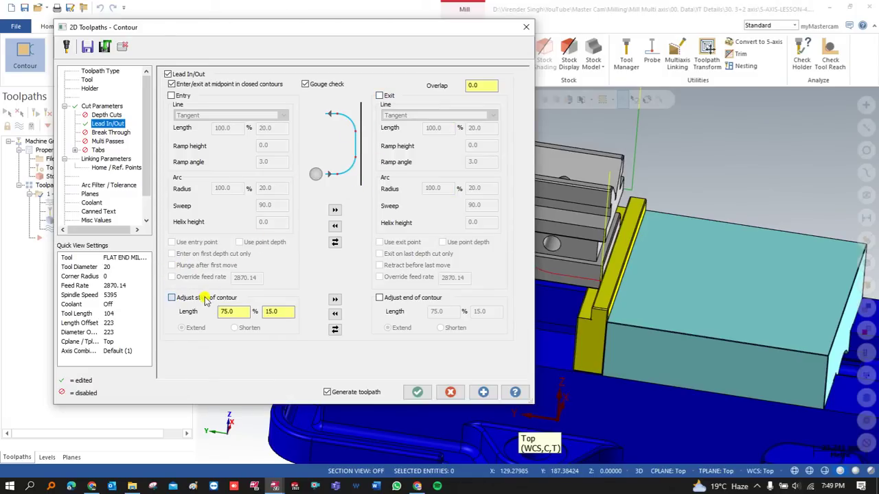
left_click(335, 298)
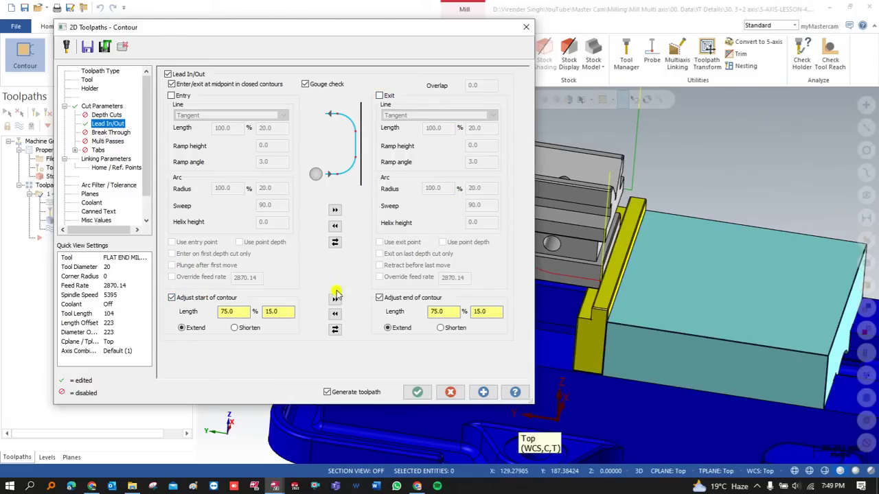
Enable multi passes with 2 rough passes spaced 15.0, zigzag direction, tool kept down and finish passes after roughing all contours.
left_click(110, 132)
left_click(100, 141)
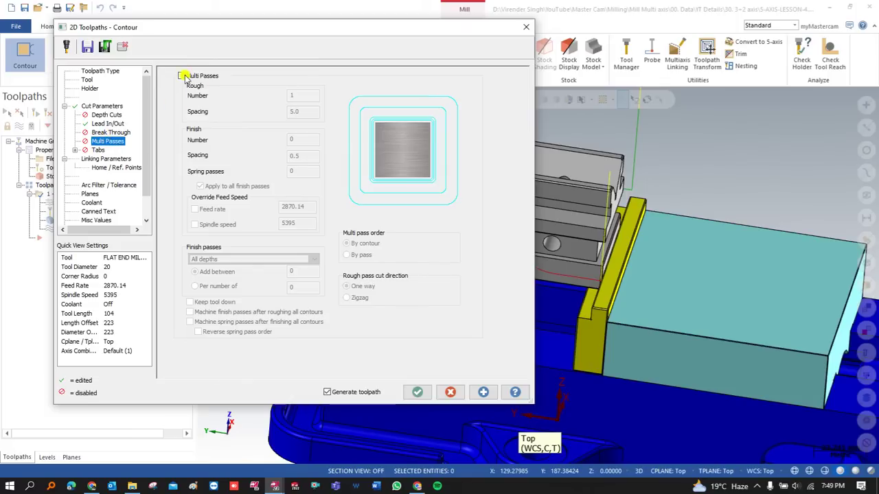
left_click(182, 75)
double_click(289, 95)
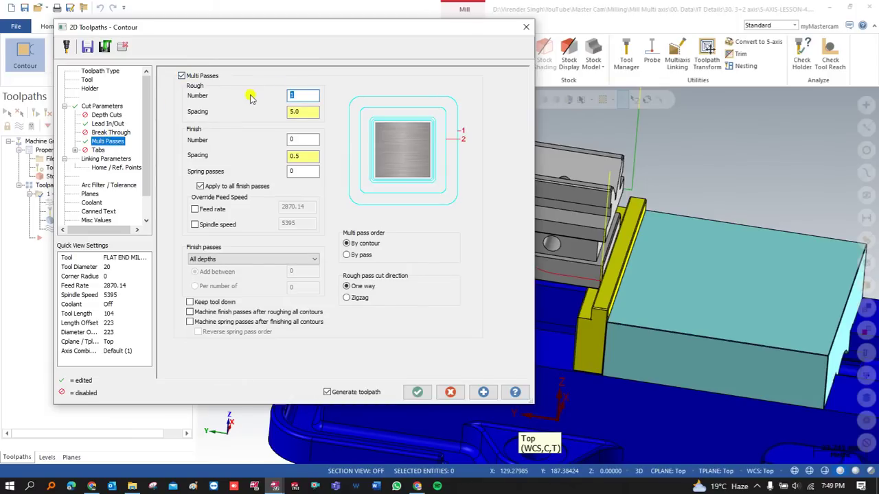
key("Tab")
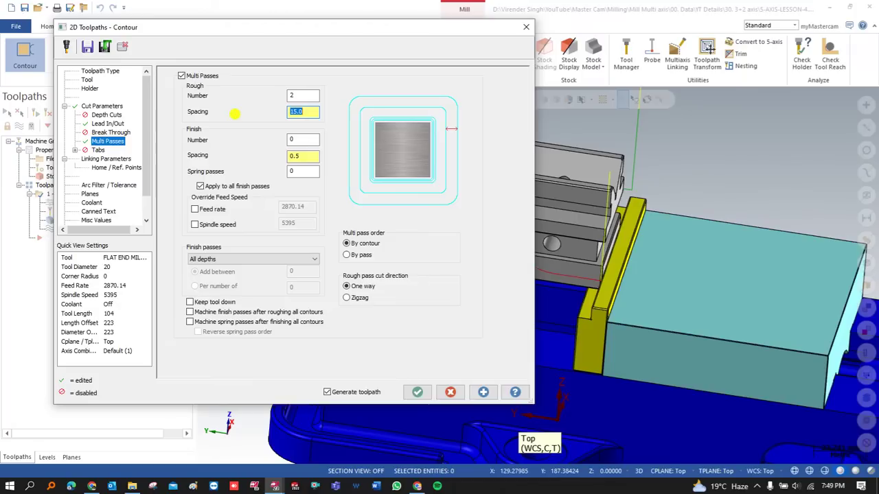
left_click(351, 298)
left_click(196, 311)
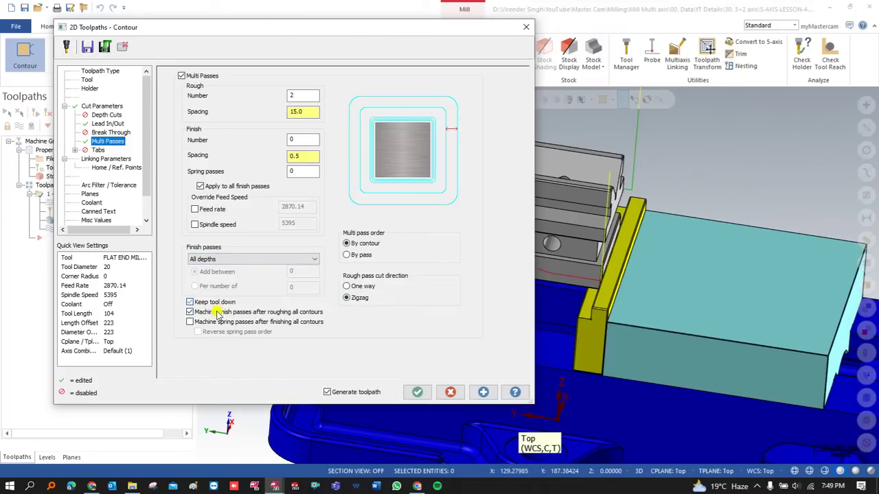
left_click(418, 392)
Backplot the contour toolpath and examine its passes over the part's lower ledge.
middle_click_drag(418, 392, 442, 269)
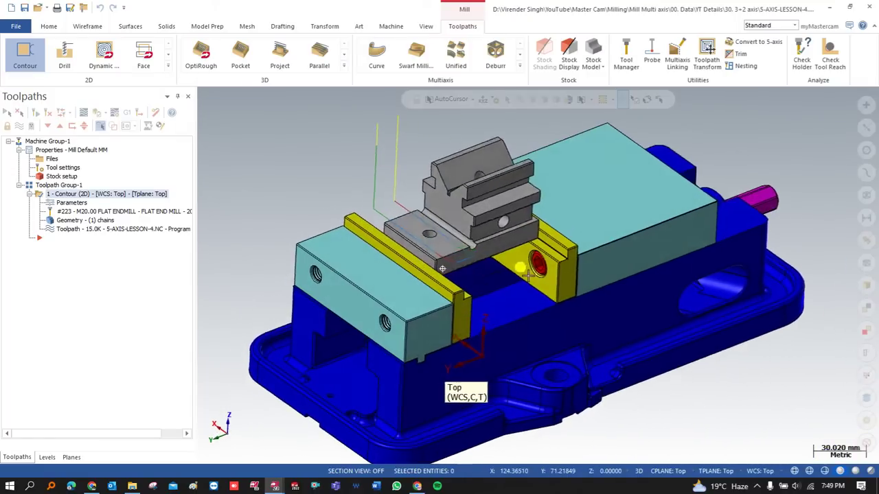
scroll(522, 270, "up", 2)
left_click(83, 112)
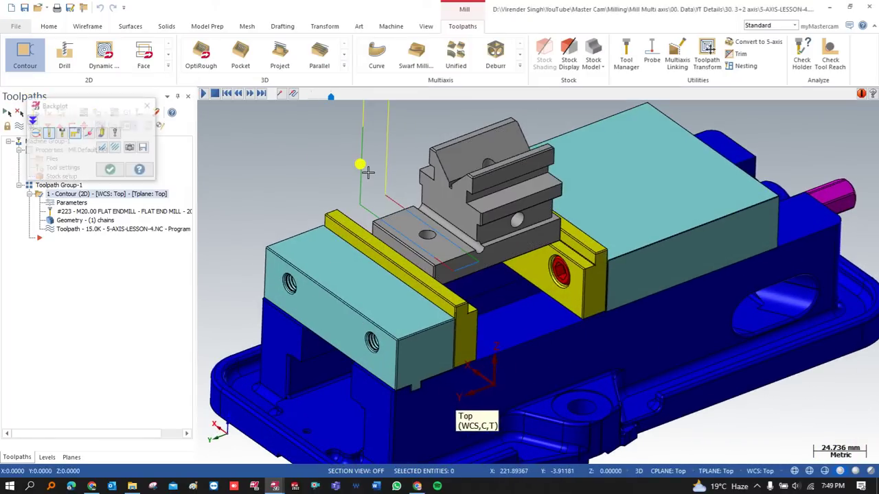
middle_click_drag(367, 173, 402, 192)
key("Escape")
scroll(418, 196, "up", 3)
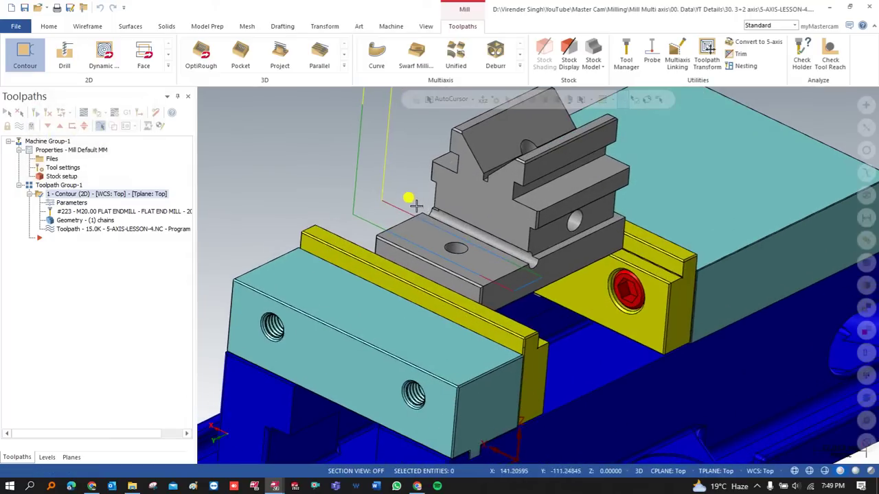
scroll(405, 198, "down", 2)
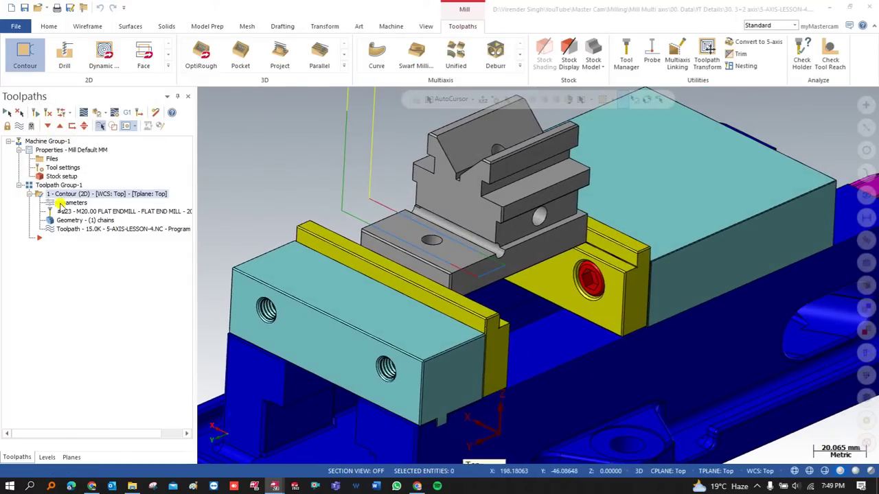
Enable depth cuts for the ledge contour with a maximum rough step of 2.0.
left_click(61, 204)
left_click(107, 115)
left_click(202, 105)
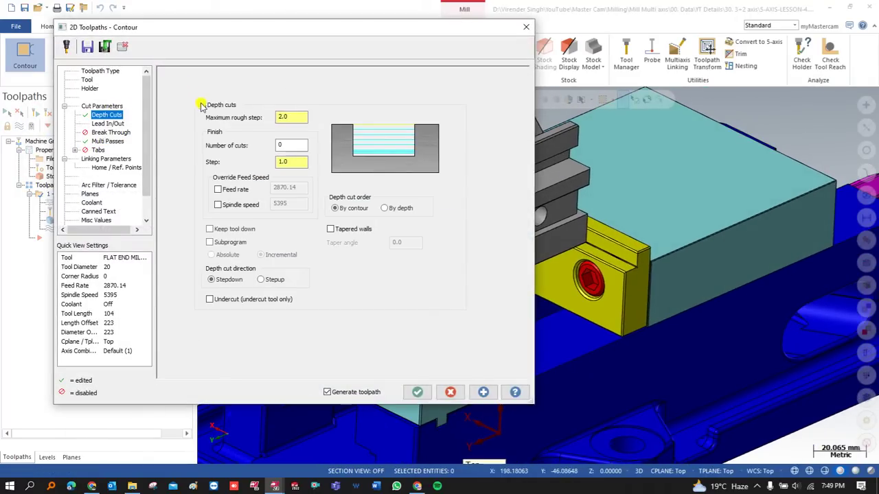
Enable a 50.0 incremental clearance and pick the top of stock from the part's uppermost rib corner.
left_click(100, 159)
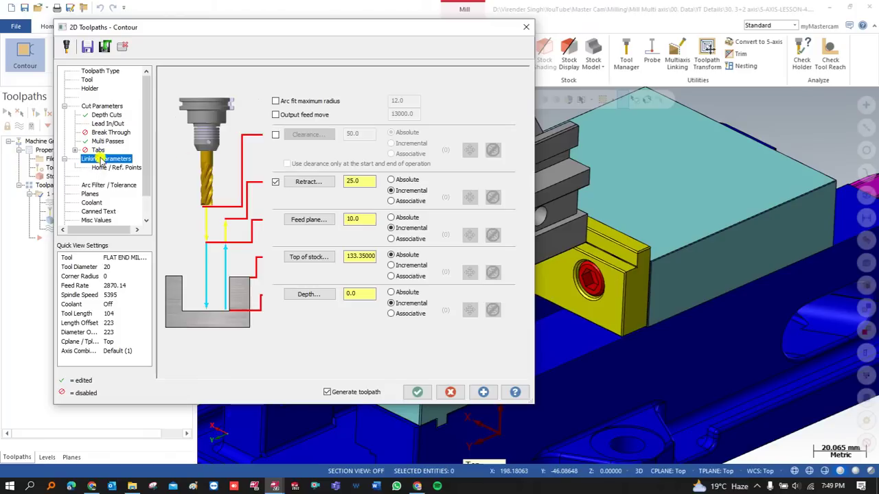
left_click(275, 134)
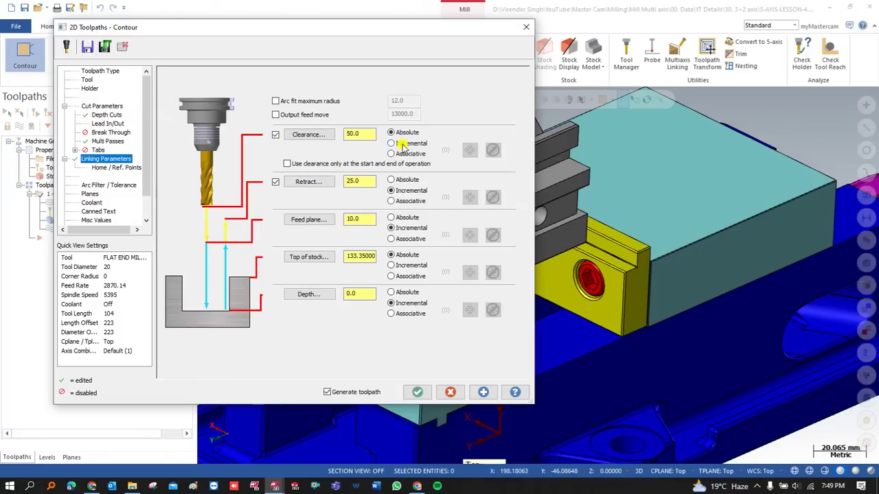
left_click(323, 257)
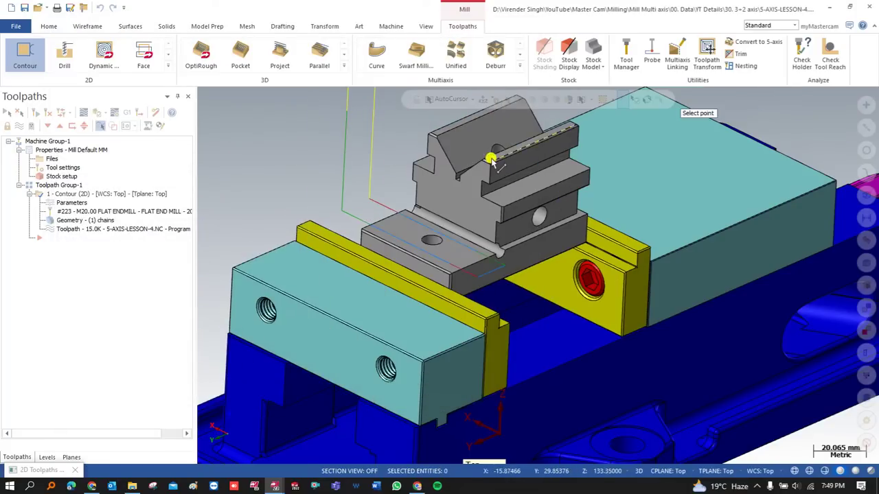
scroll(489, 163, "up", 2)
left_click(489, 163)
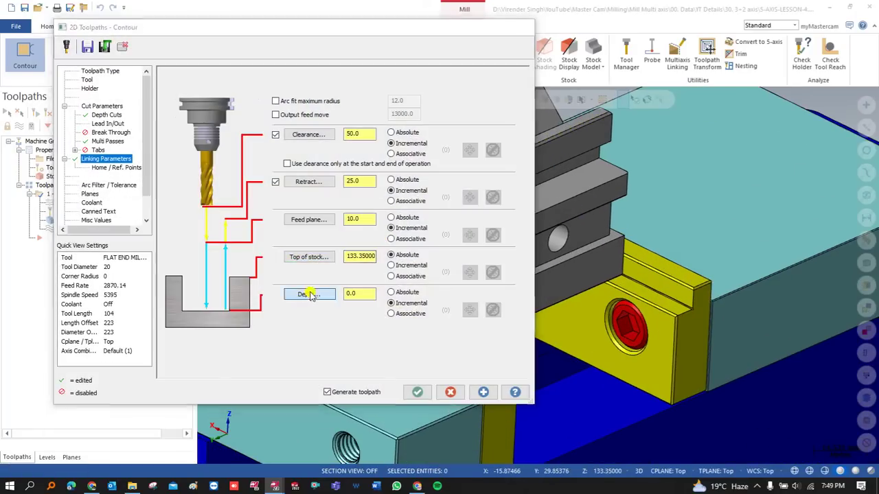
Pick the contour depth from the lower ledge's outer corner and regenerate the toolpath.
left_click(309, 297)
scroll(431, 303, "up", 1)
scroll(430, 302, "up", 1)
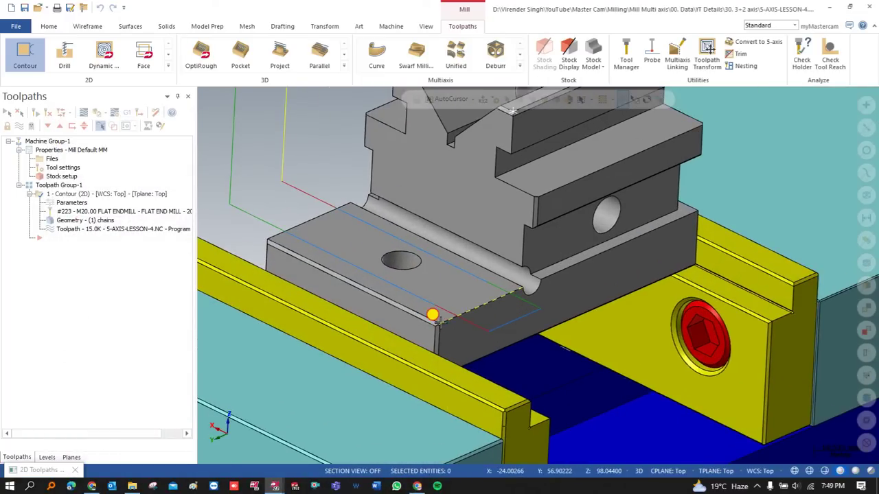
left_click(437, 327)
left_click(416, 390)
Backplot the ledge contour and examine its stepped depth cuts around the part.
middle_click_drag(437, 326, 390, 258)
scroll(377, 276, "down", 2)
middle_click_drag(391, 251, 508, 303)
left_click(84, 114)
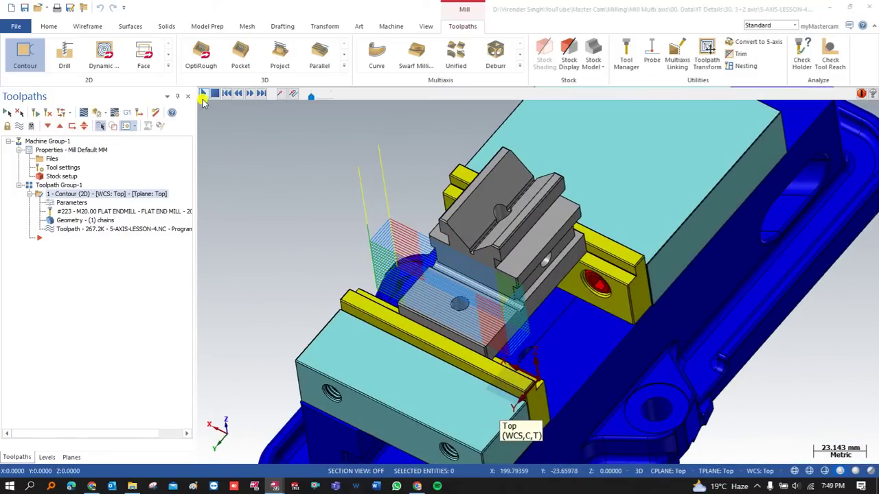
key("Escape")
right_click(357, 141)
left_click(378, 202)
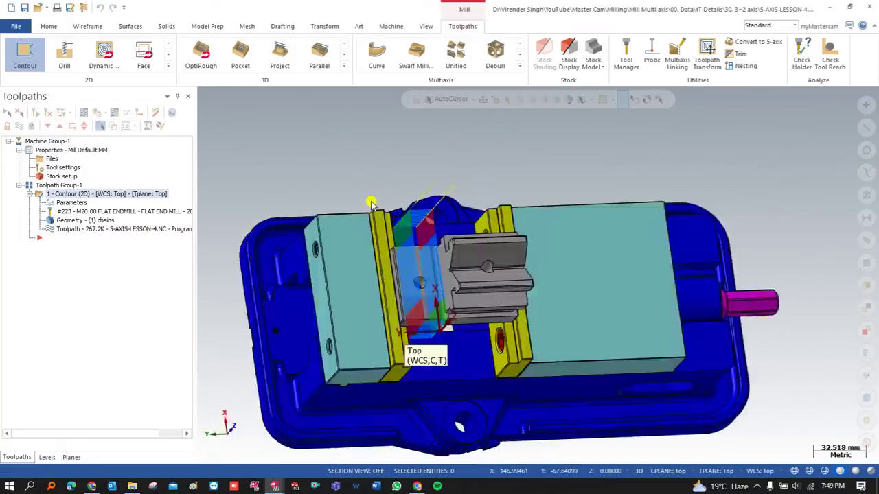
Start a second 2D contour chained along the lower edge of the upper rib's outer face.
scroll(412, 264, "up", 4)
middle_click_drag(406, 275, 401, 230)
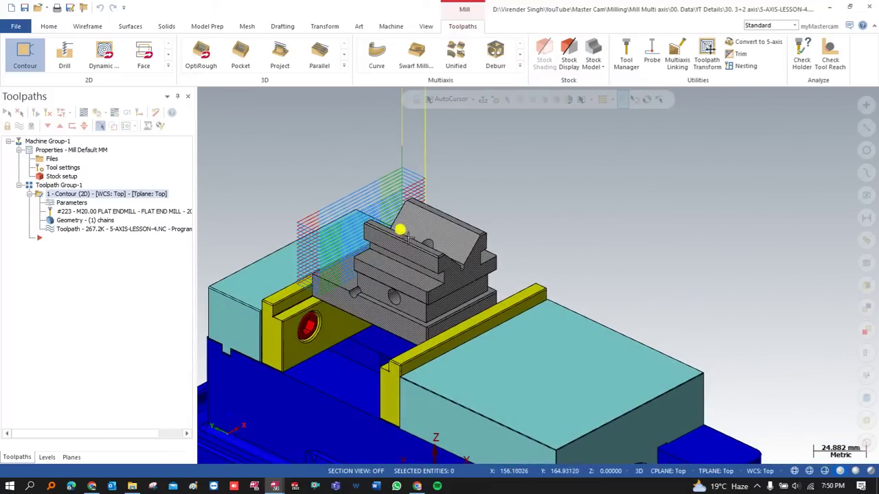
left_click(25, 62)
scroll(386, 275, "up", 2)
scroll(386, 275, "up", 1)
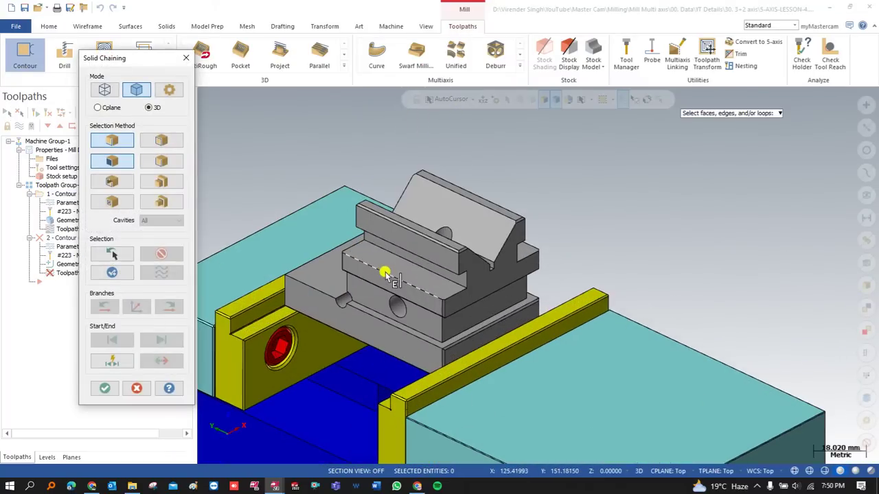
left_click(400, 250)
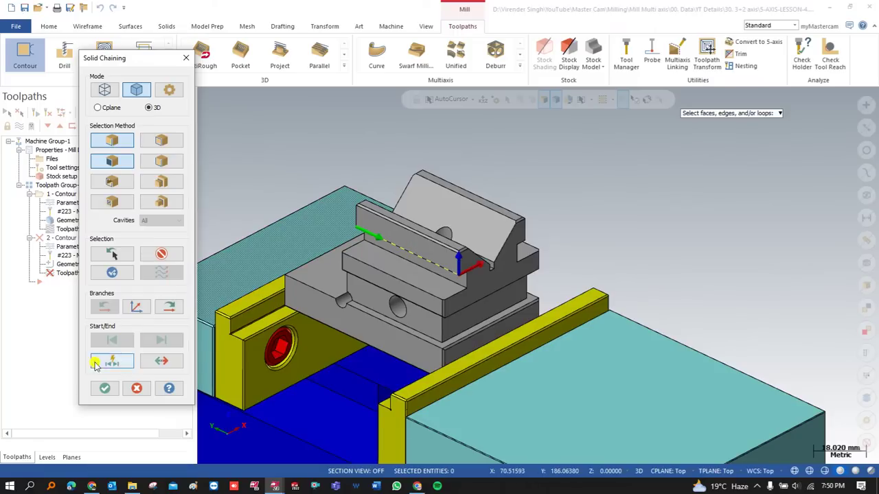
left_click(104, 388)
Review the second contour's cut parameters and set its multi passes to 1 rough pass.
left_click(87, 79)
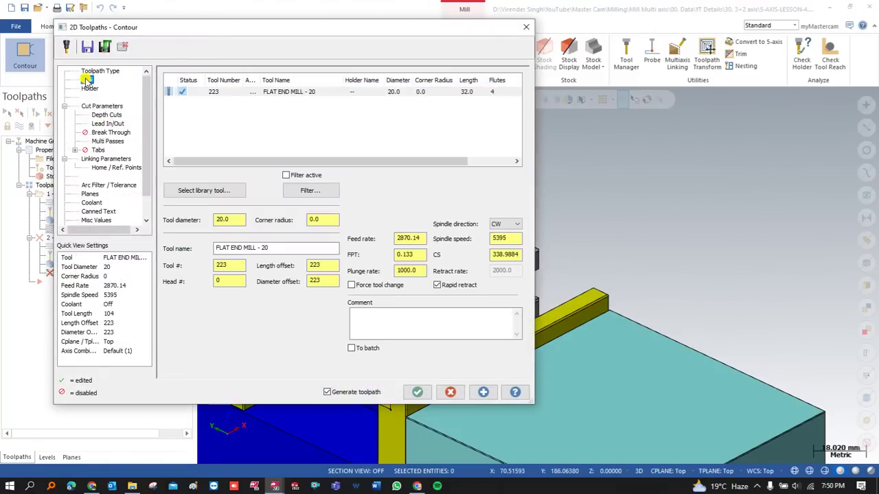
left_click(95, 106)
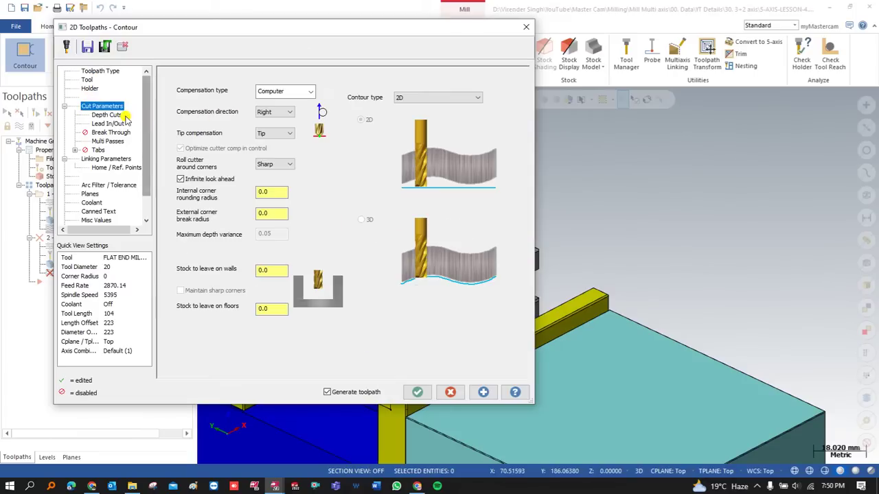
left_click(110, 116)
left_click(108, 123)
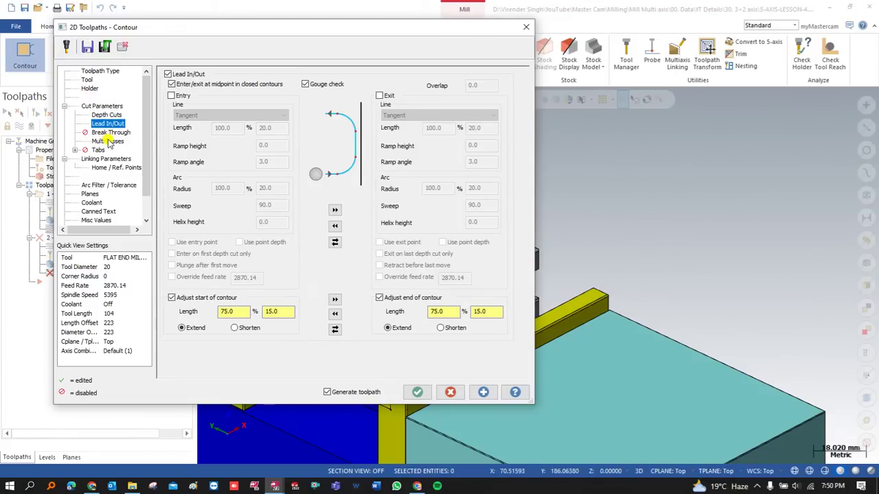
left_click(108, 141)
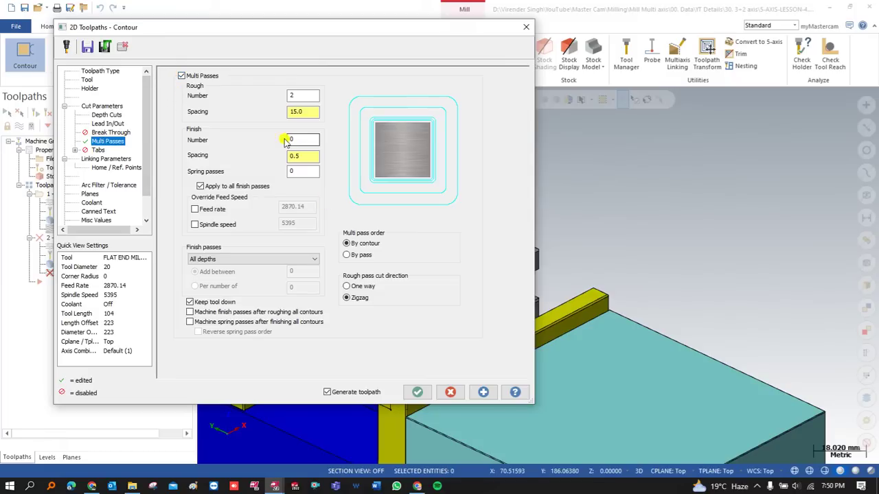
left_click(292, 95)
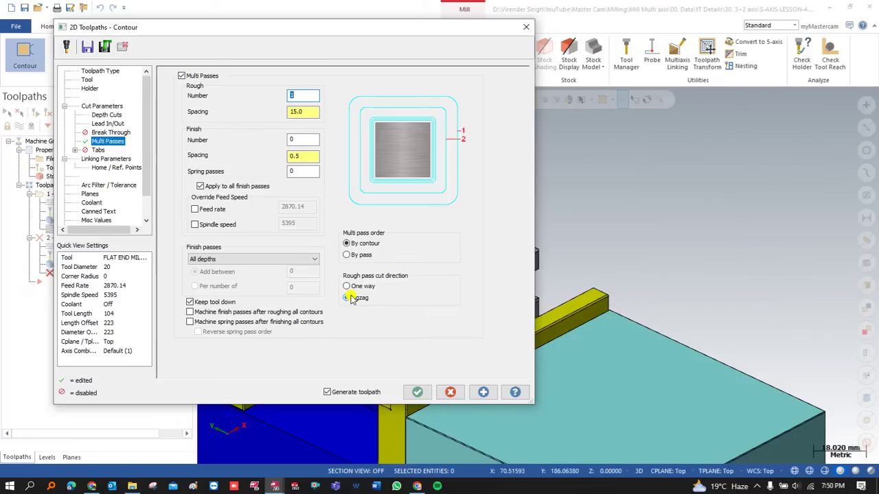
left_click(114, 160)
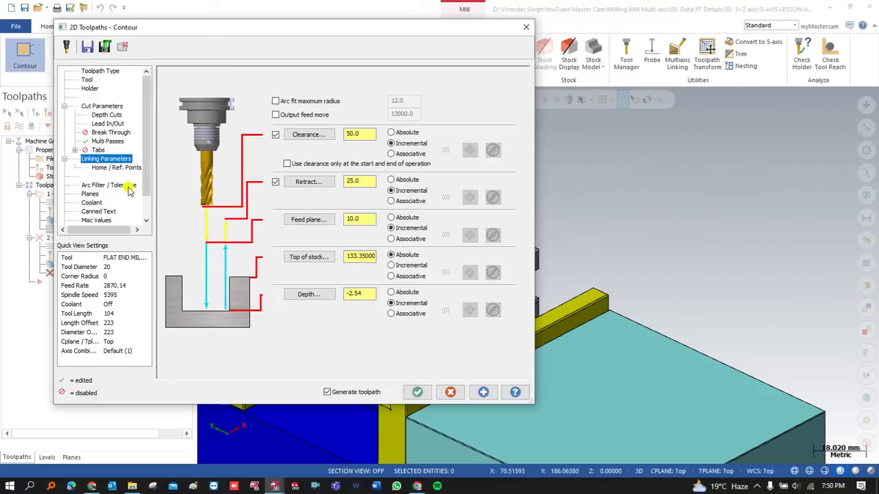
left_click(101, 142)
Pick the second contour's top of stock from the rib's top corner and its depth from the step's outer corner, then generate it.
left_click(103, 158)
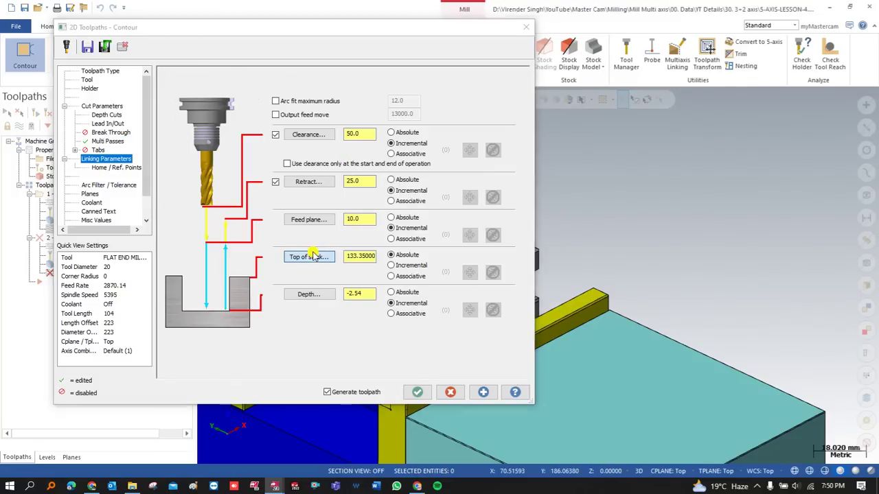
left_click(310, 257)
scroll(355, 200, "up", 5)
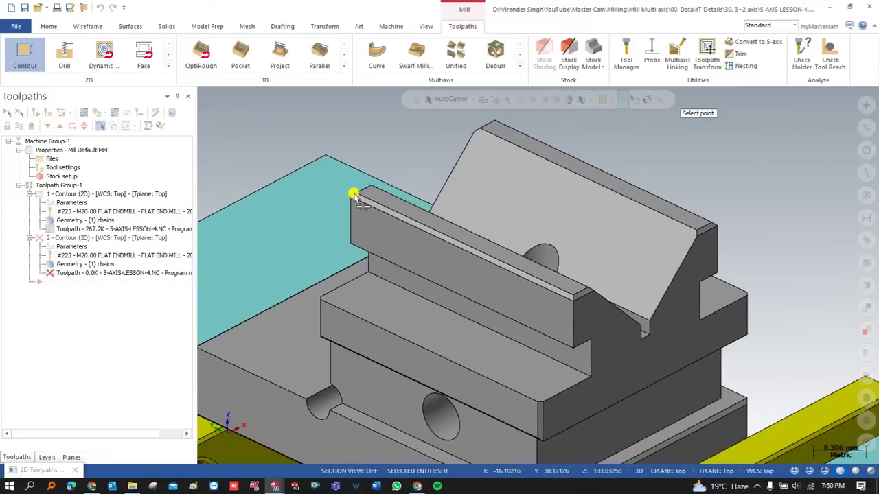
left_click(357, 197)
left_click(307, 294)
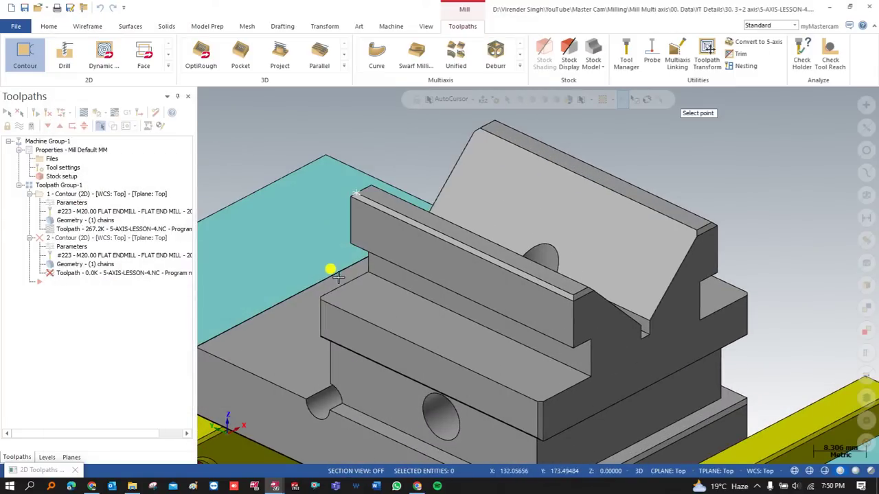
left_click(321, 296)
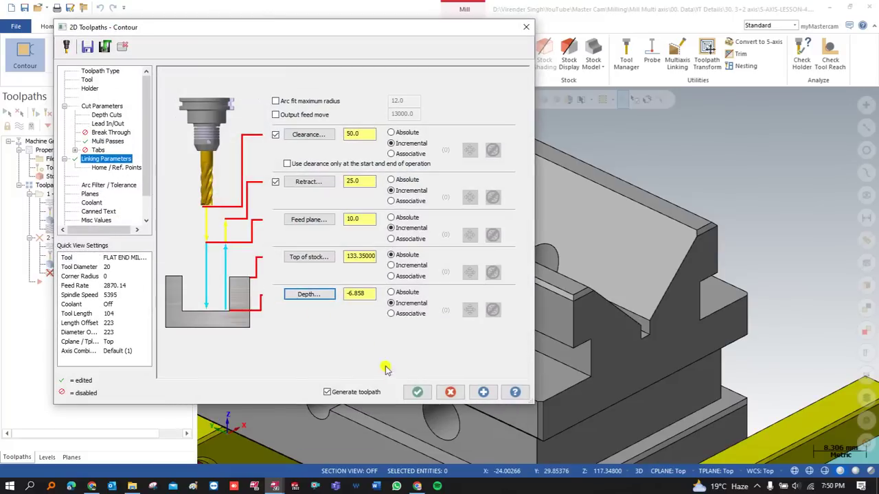
left_click(417, 393)
Backplot the second contour and examine its passes beside the upper rib.
scroll(426, 291, "down", 2)
middle_click_drag(425, 290, 371, 280)
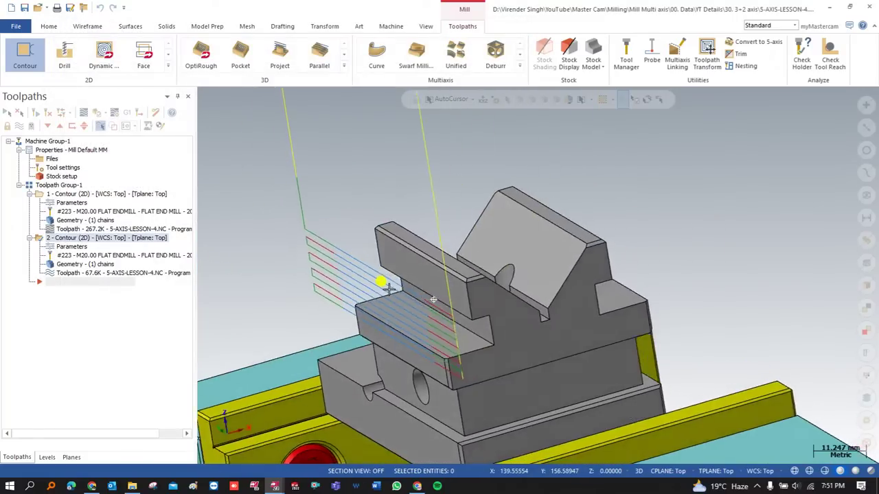
scroll(420, 291, "up", 3)
left_click(83, 112)
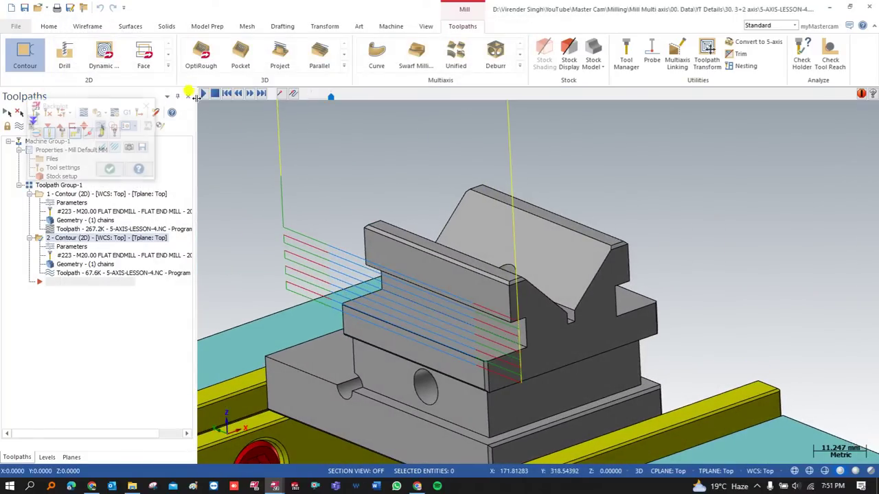
left_click(204, 93)
middle_click_drag(412, 275, 395, 240)
scroll(458, 291, "down", 2)
key("Escape")
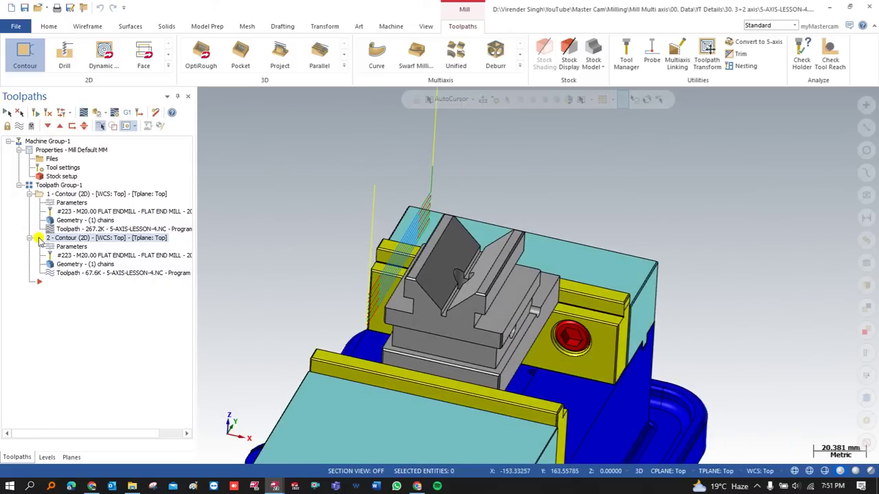
Duplicate the second contour, rechain the copy to the lower edge of the opposite rib's outer face, and regenerate it.
key("ctrl+v")
left_click(69, 313)
left_click(53, 150)
right_click(47, 154)
left_click(68, 187)
scroll(499, 298, "up", 4)
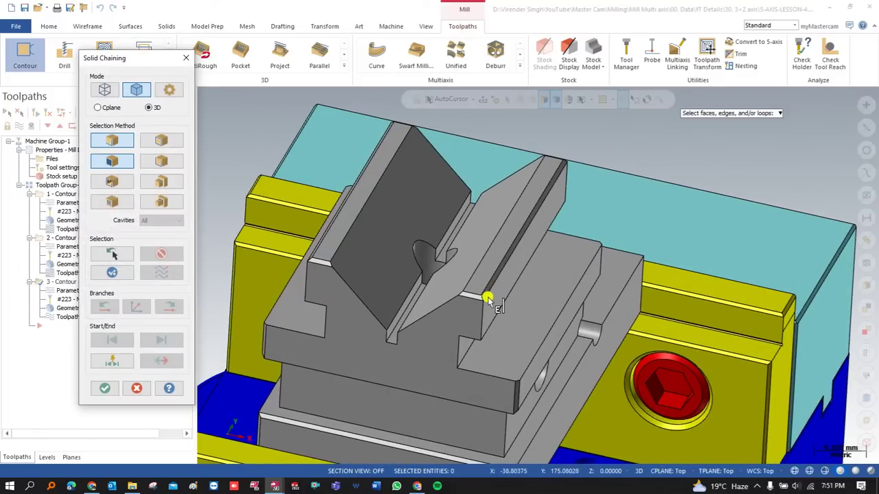
left_click(489, 330)
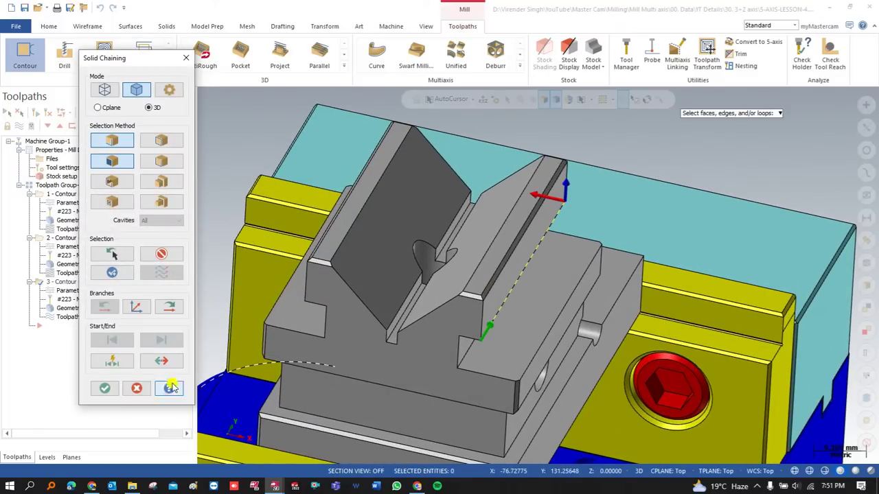
left_click(104, 387)
left_click(84, 269)
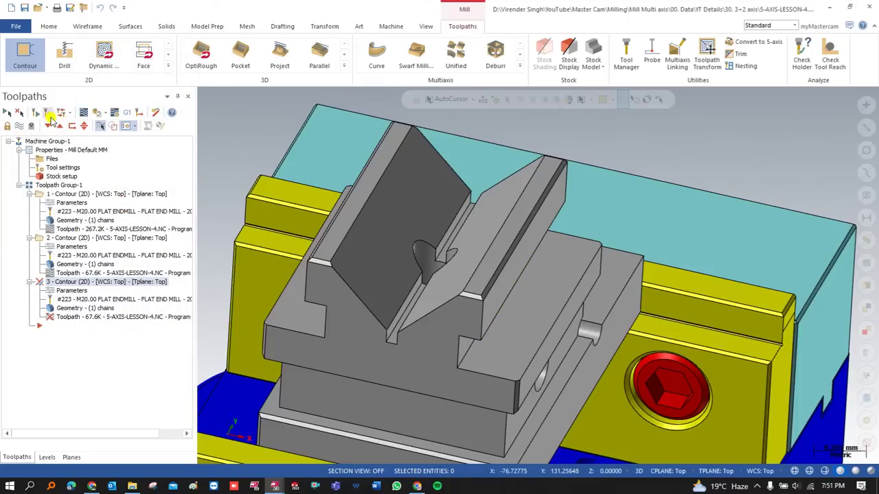
left_click(34, 116)
Analyze the height of the short vertical wall beneath the upper rib's overhang.
middle_click_drag(343, 254, 398, 209)
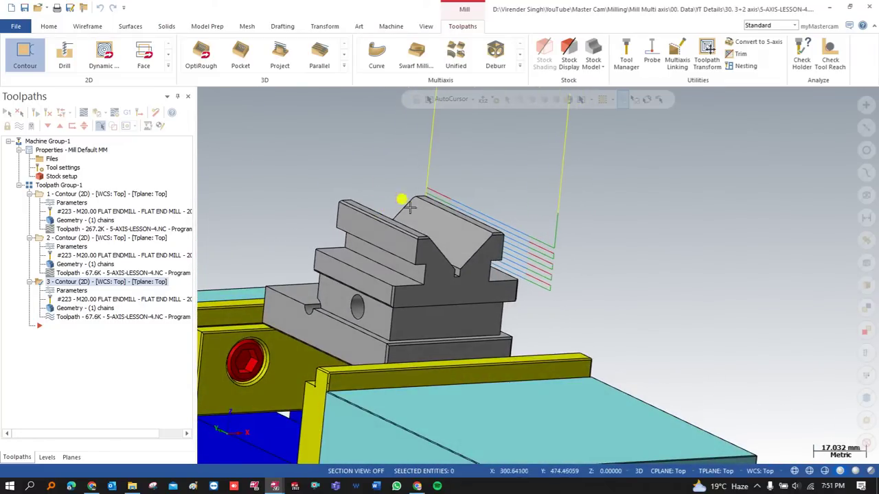
right_click(625, 197)
left_click(680, 329)
scroll(419, 275, "up", 3)
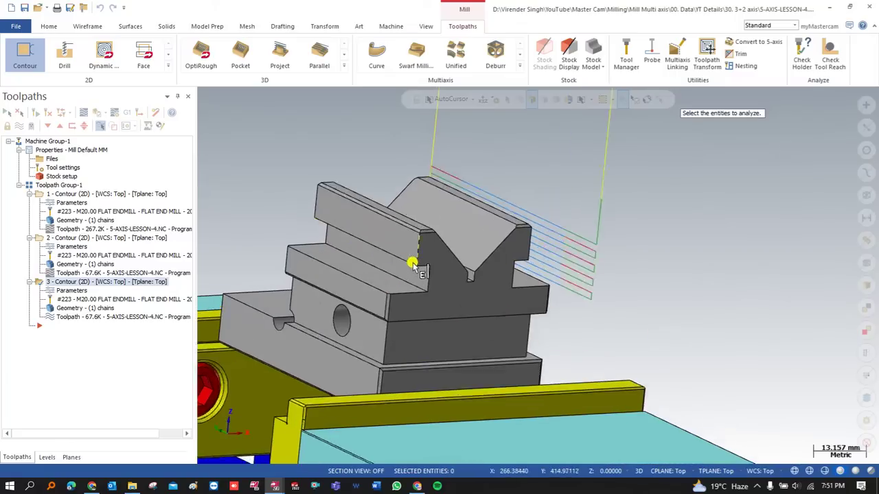
left_click(408, 288)
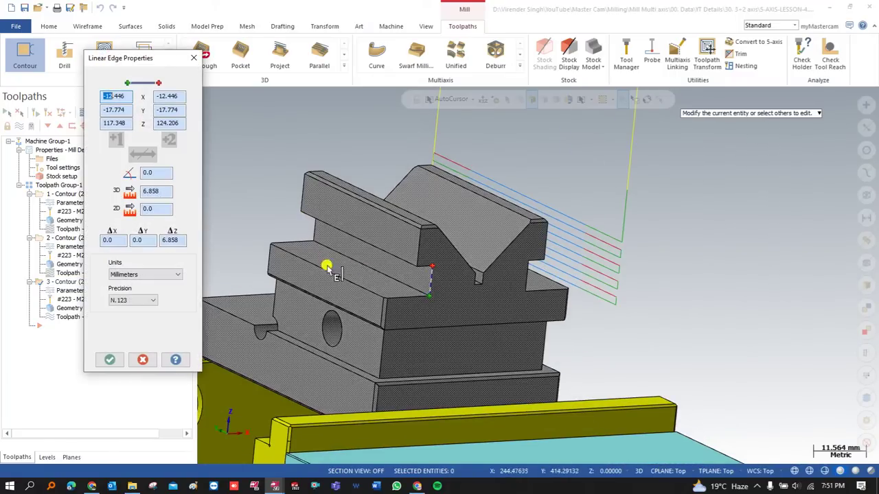
left_click_drag(159, 186, 143, 187)
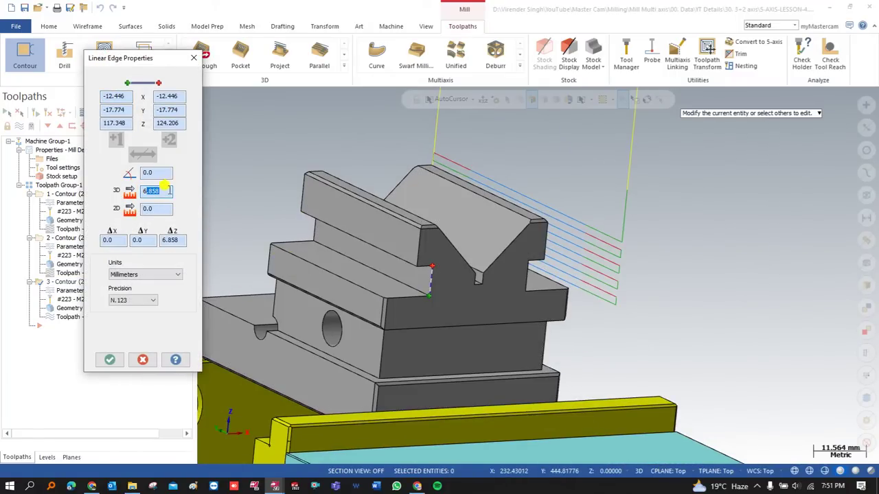
key("Escape")
Create another 2D contour chained along the bottom inner edge of the undercut below the upper rib.
middle_click_drag(241, 212, 181, 98)
left_click(25, 55)
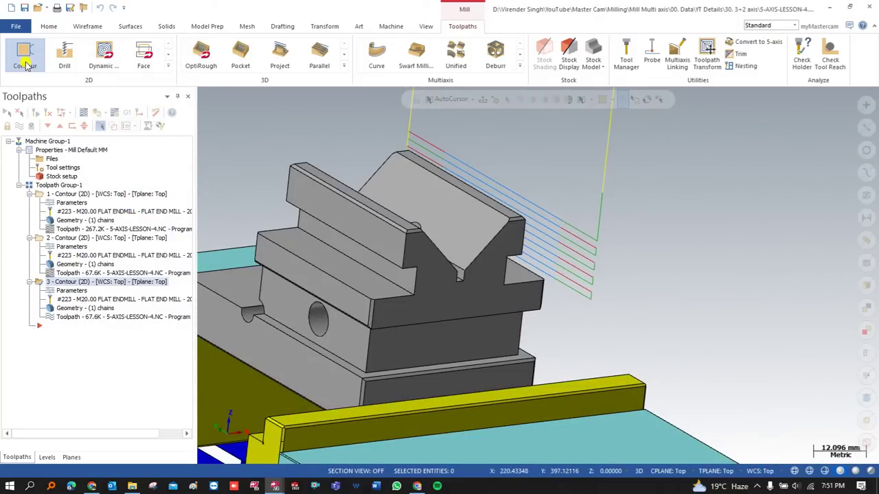
left_click(379, 278)
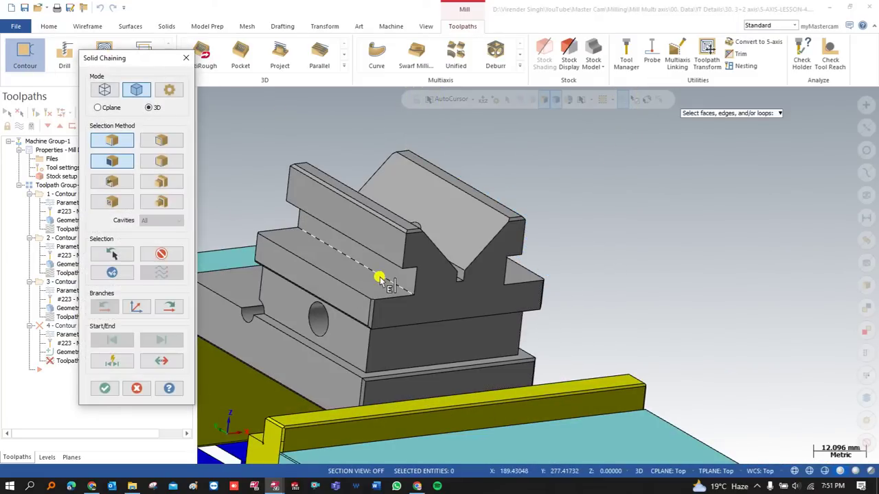
left_click(105, 389)
Choose the 6 mm flat end mill, tool 216, from the tool library for the undercut contour.
left_click(87, 80)
left_click(209, 193)
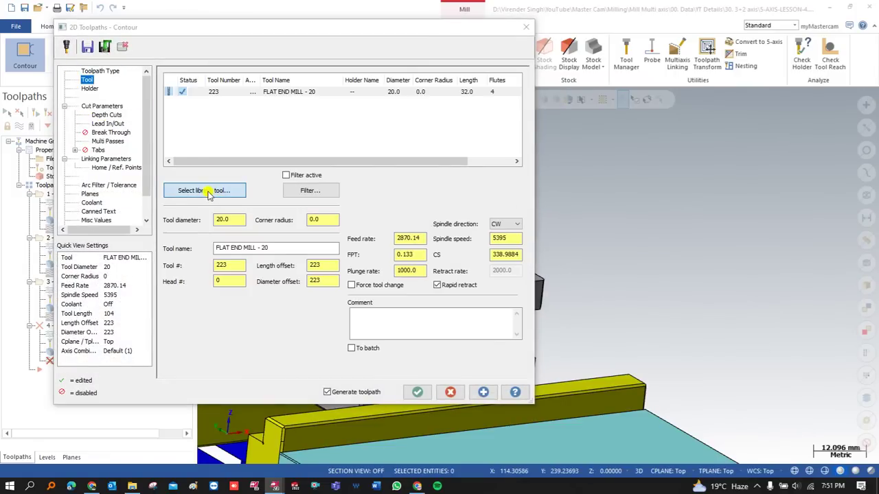
double_click(180, 195)
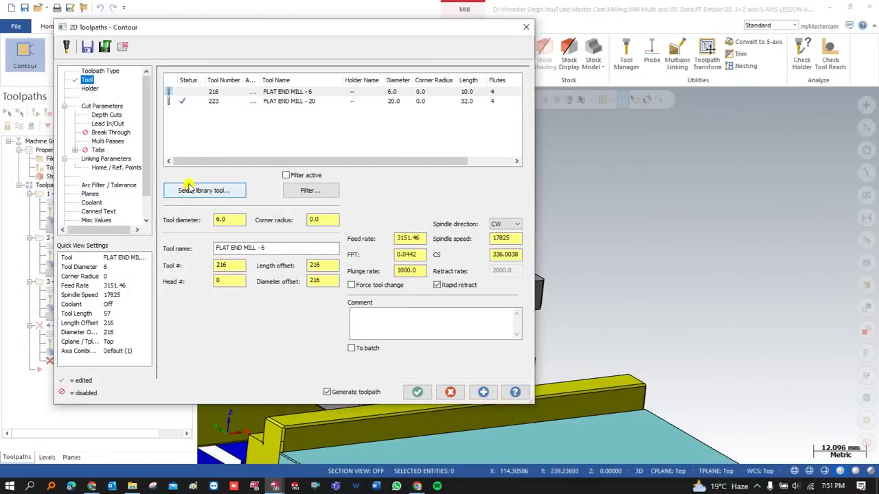
Open the undercut contour's plane settings and examine the undercut side of the part against the current Top planes.
left_click(101, 107)
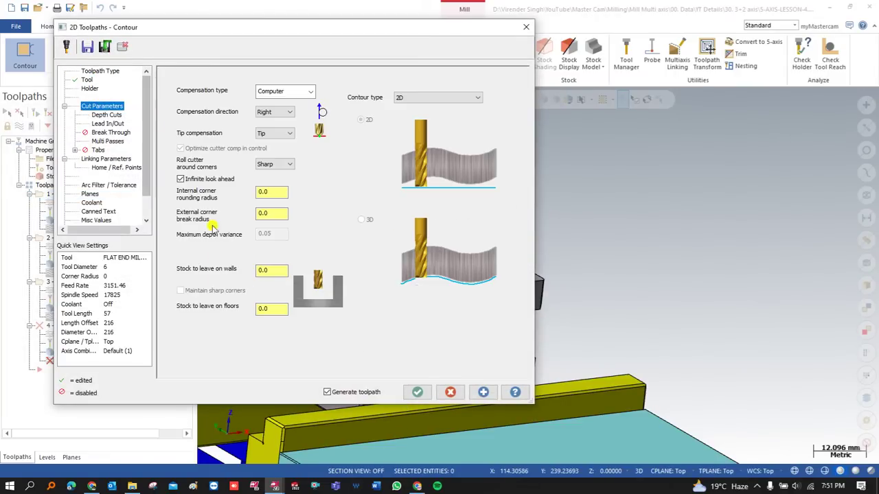
left_click(88, 195)
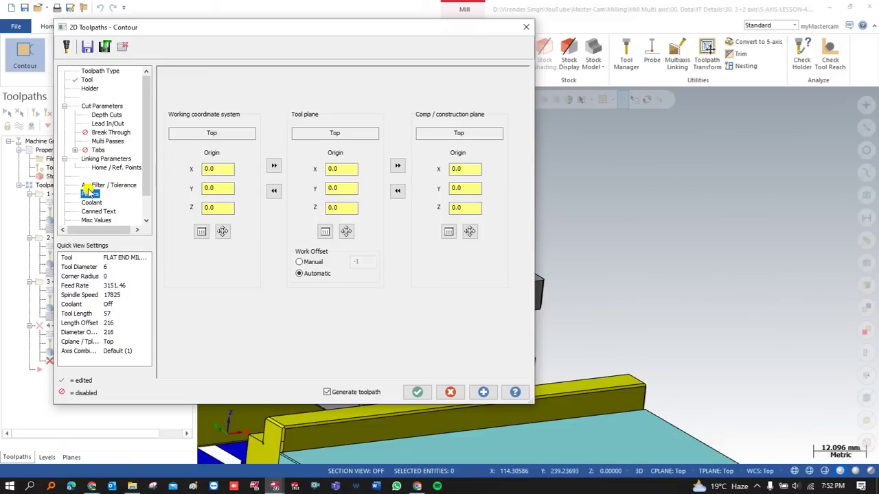
left_click(125, 51)
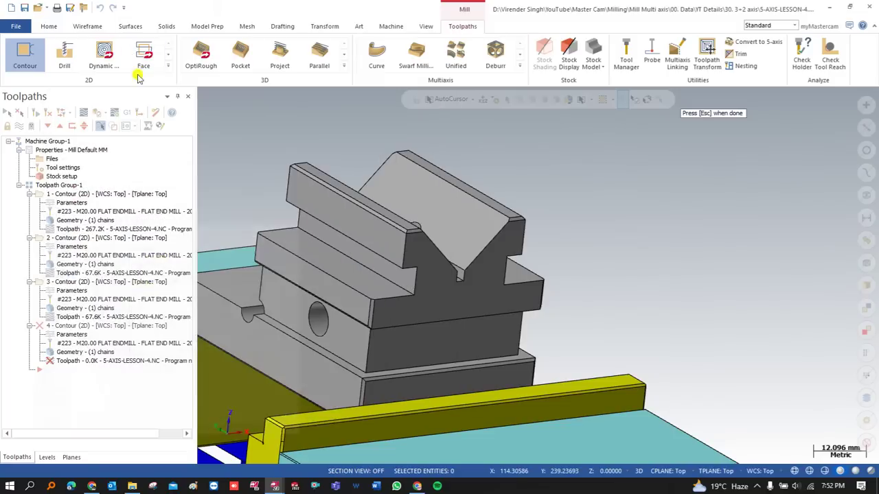
middle_click_drag(369, 255, 295, 255)
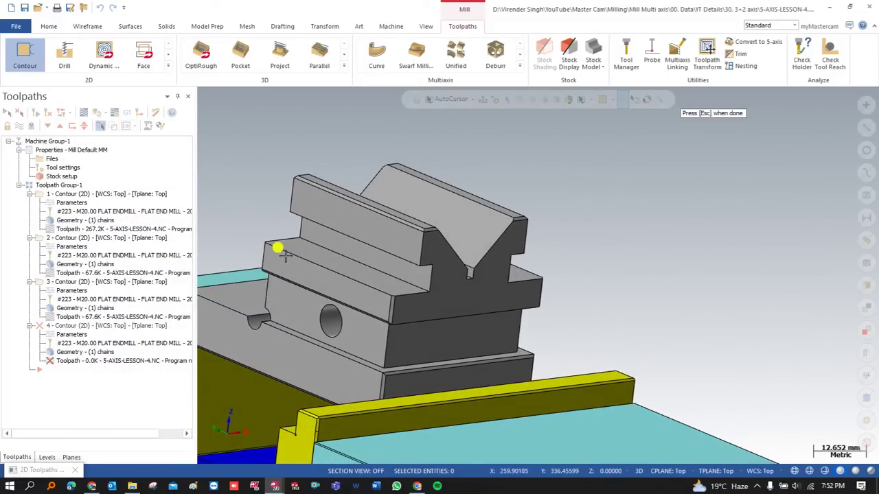
key("Escape")
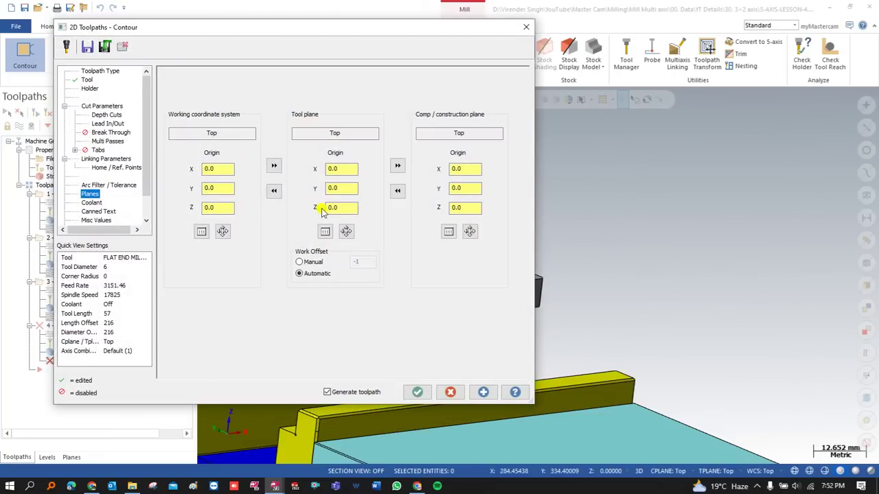
left_click(324, 231)
left_click(42, 158)
left_click(117, 248)
left_click(122, 46)
Compare the vise-held part in the Right and Left standard views to identify the side the tool approaches from.
right_click(613, 244)
left_click(591, 243)
middle_click_drag(415, 202, 443, 322)
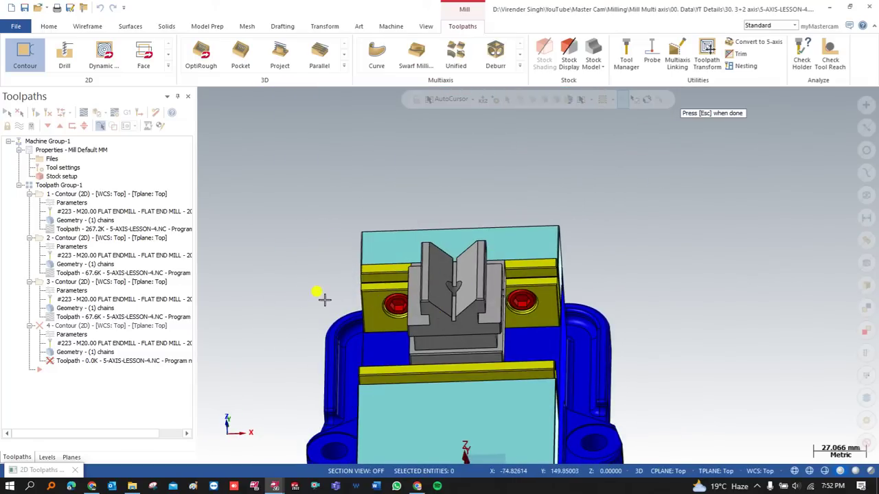
key("alt+1")
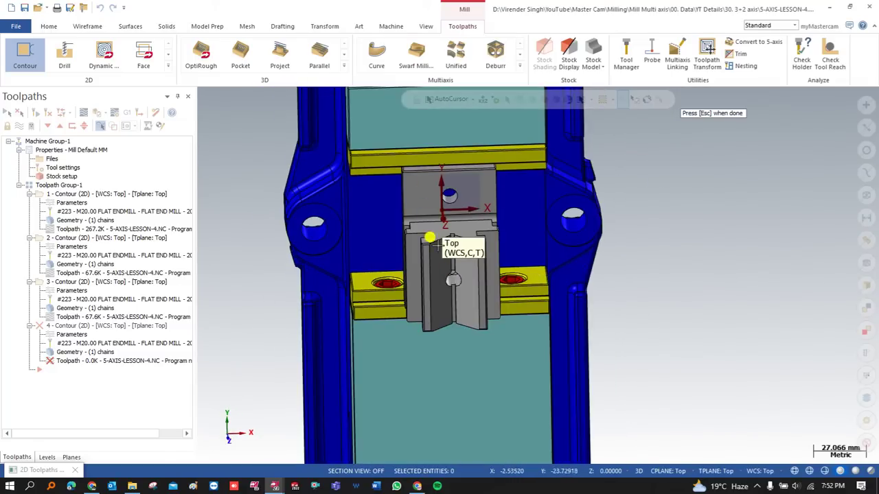
right_click(335, 151)
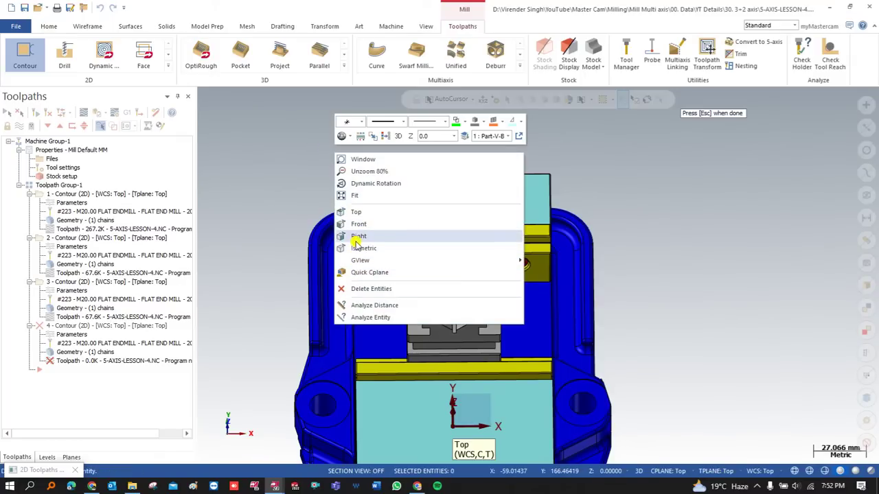
left_click(356, 238)
right_click(324, 220)
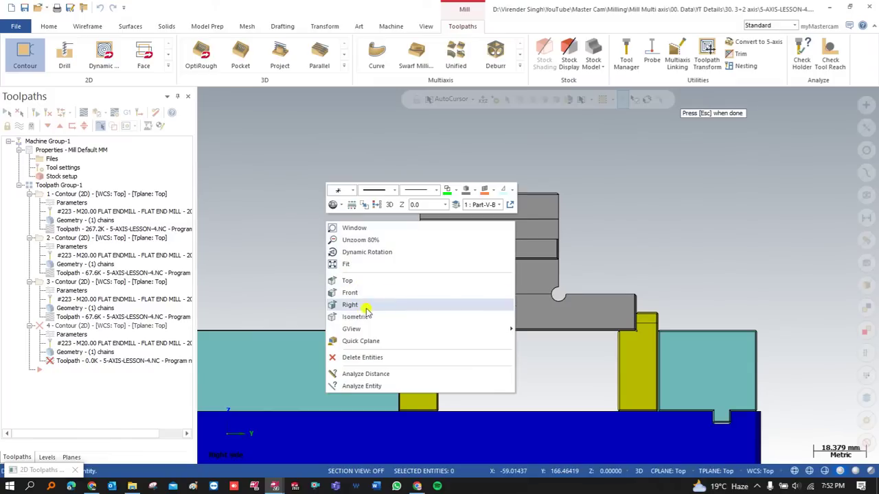
mouse_move(497, 336)
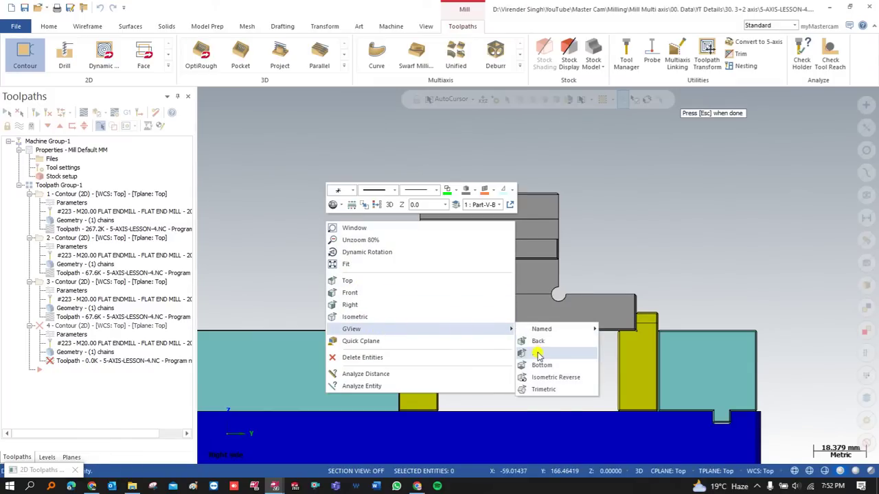
left_click(516, 353)
middle_click_drag(537, 275, 488, 316)
scroll(423, 189, "up", 2)
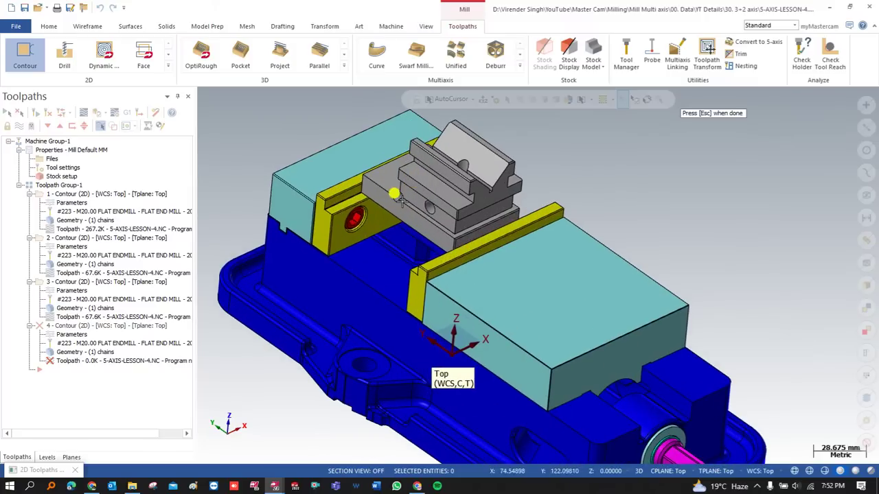
Set the undercut contour's tool plane and construction plane to Left side and generate the toolpath.
left_click(69, 335)
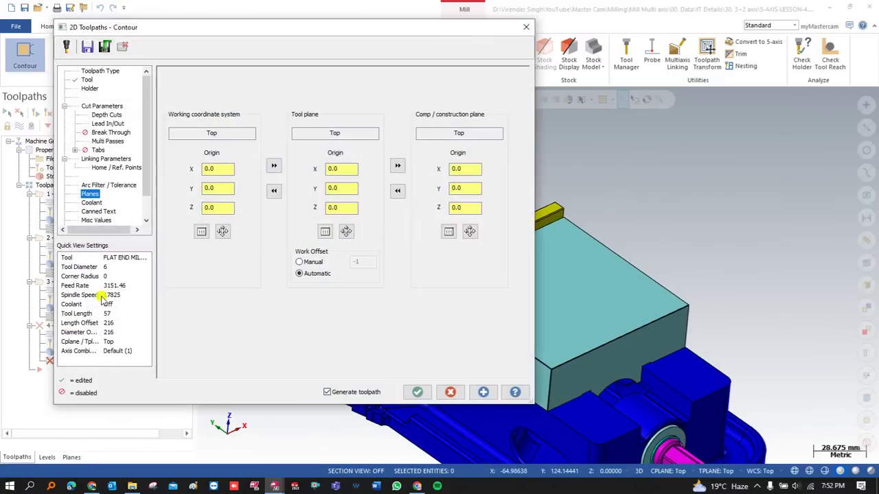
left_click(325, 231)
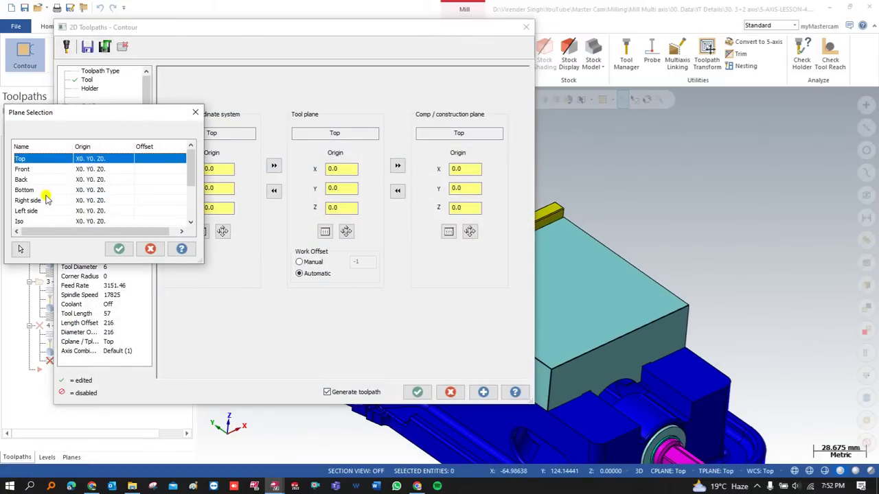
left_click(59, 212)
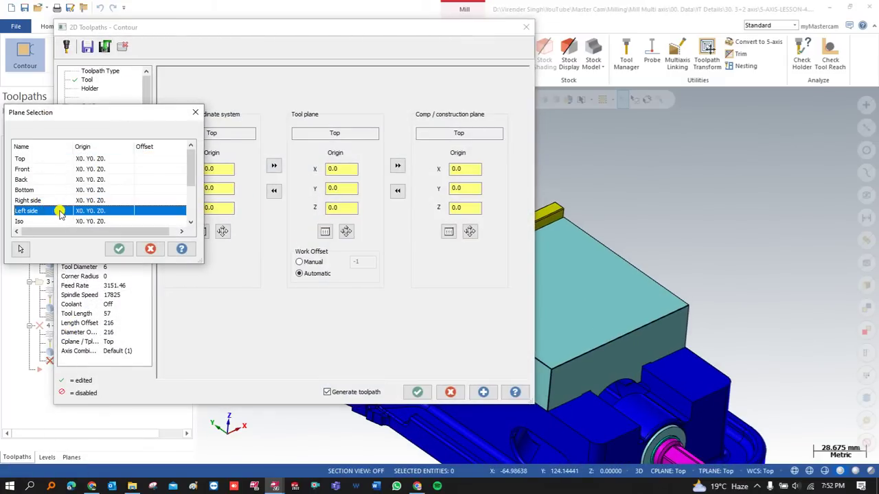
left_click(119, 249)
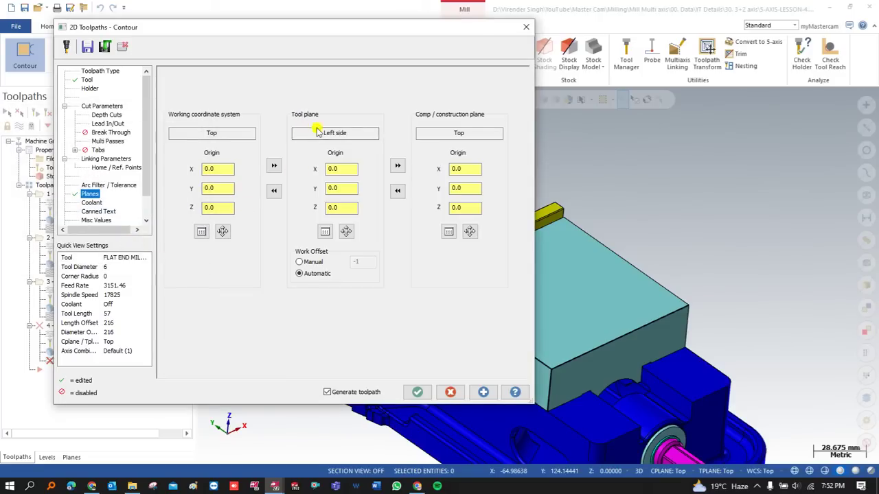
left_click(397, 165)
left_click(480, 132)
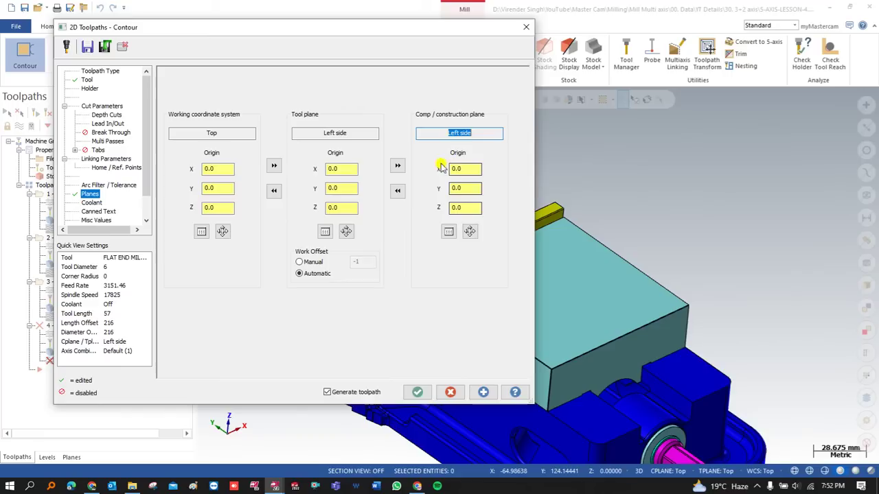
left_click(343, 131)
left_click(468, 132)
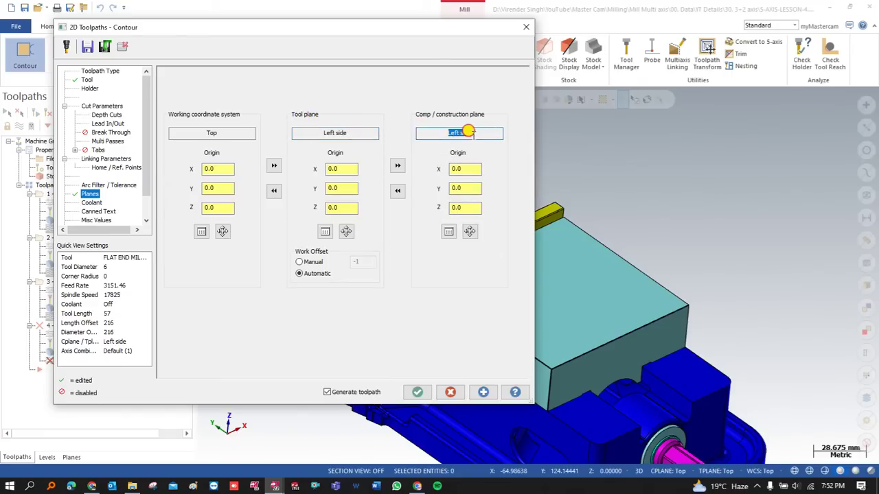
left_click(417, 392)
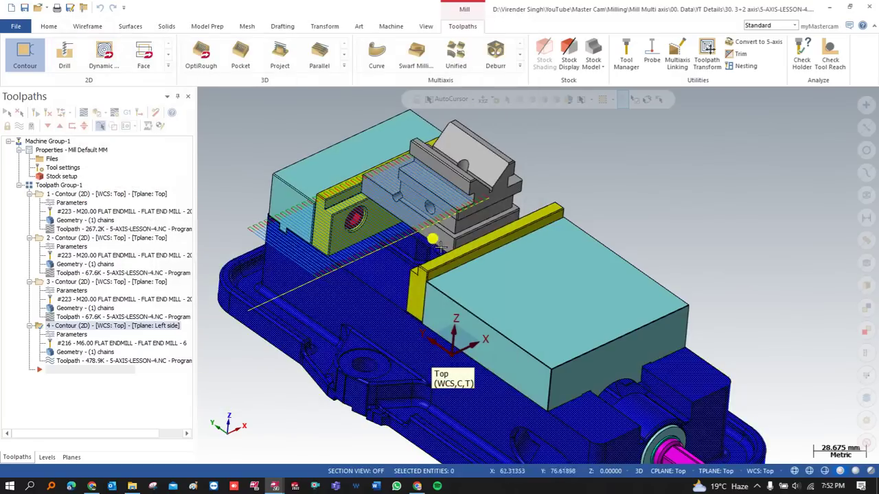
Pick the undercut's inner upper corner for the contour depth and the ledge's outer corner for top of stock, then regenerate the toolpath.
middle_click_drag(424, 205, 422, 171)
left_click(69, 335)
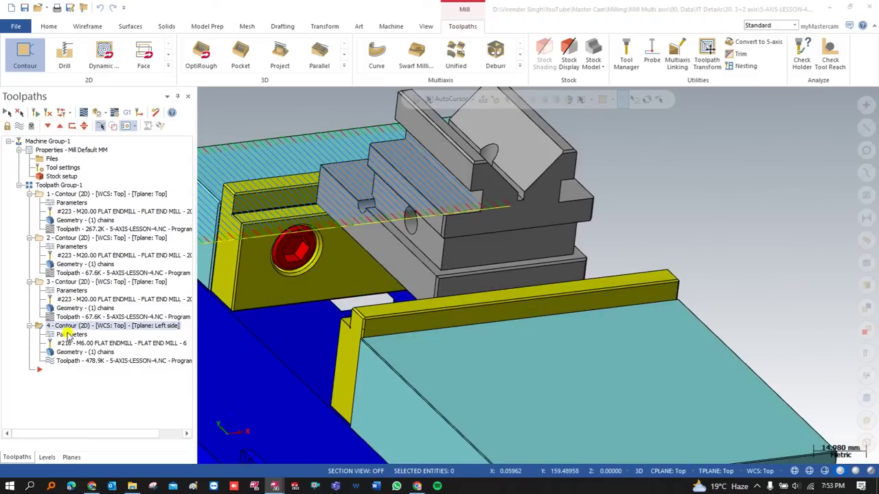
left_click(110, 160)
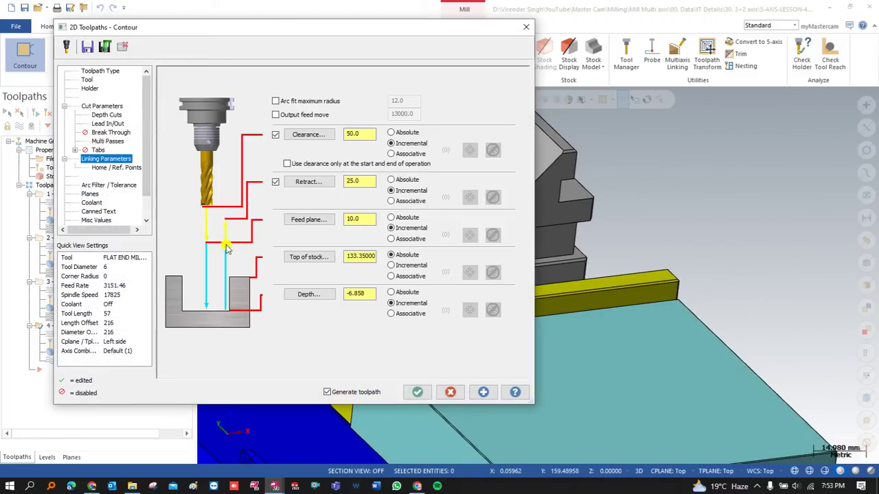
left_click(306, 293)
scroll(446, 199, "up", 3)
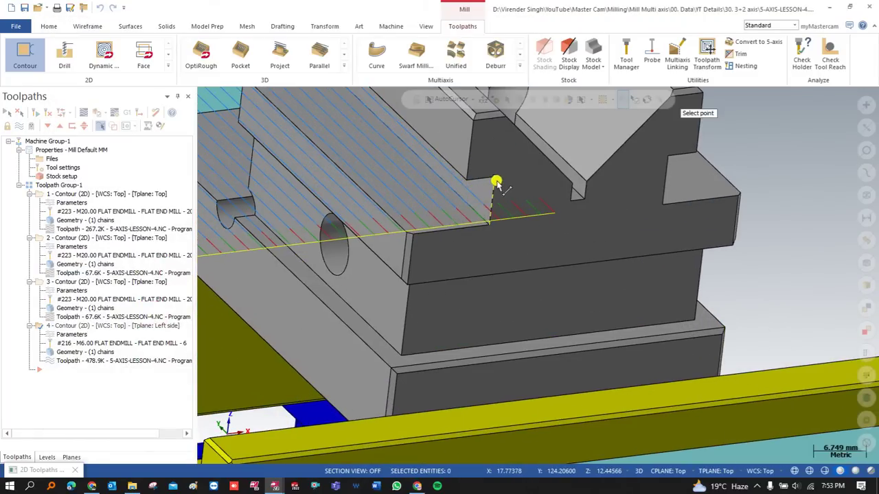
left_click(493, 182)
left_click(304, 269)
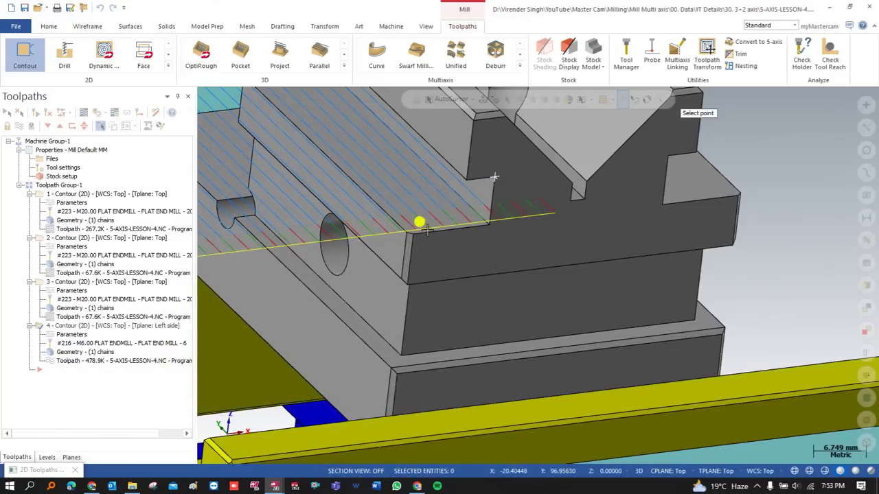
scroll(406, 235, "up", 2)
left_click(406, 234)
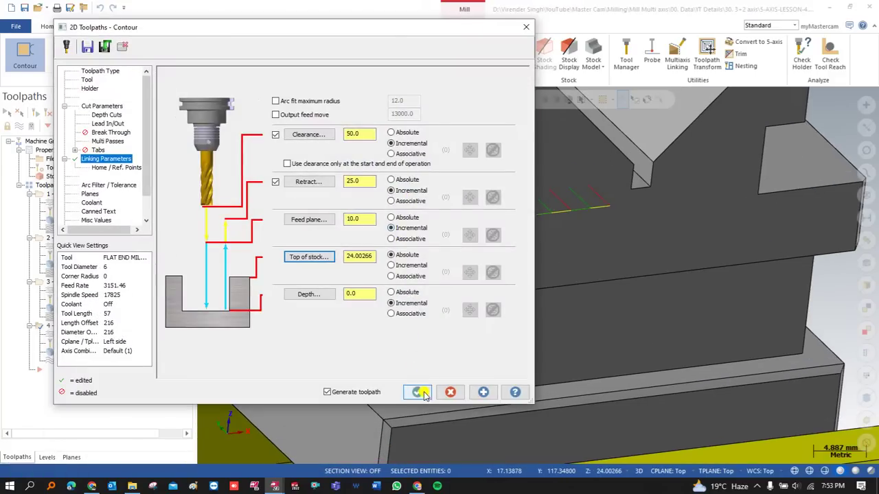
left_click(417, 392)
Backplot the undercut contour to check the 6 mm end mill's motion beneath the upper rib.
middle_click_drag(416, 348, 420, 298)
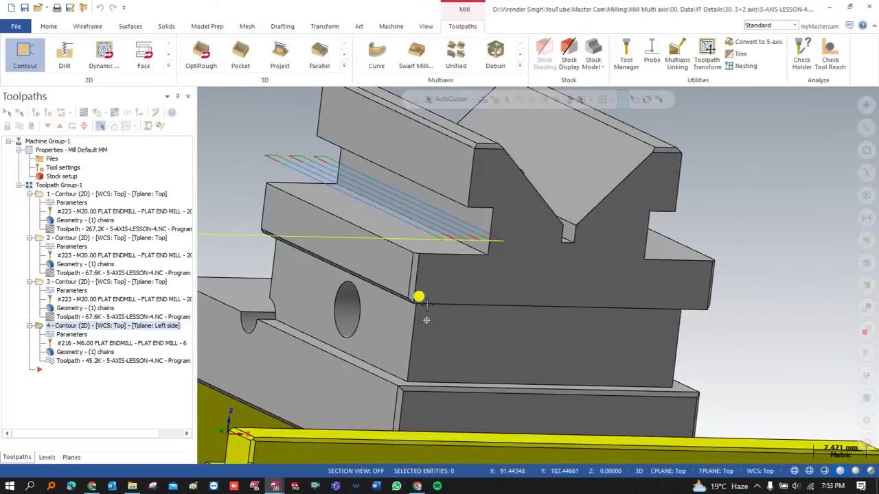
left_click(69, 114)
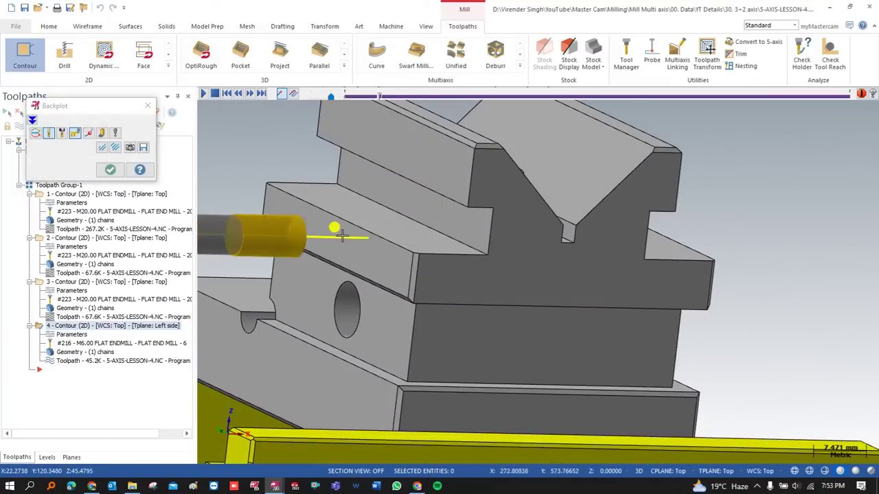
middle_click_drag(358, 244, 341, 252)
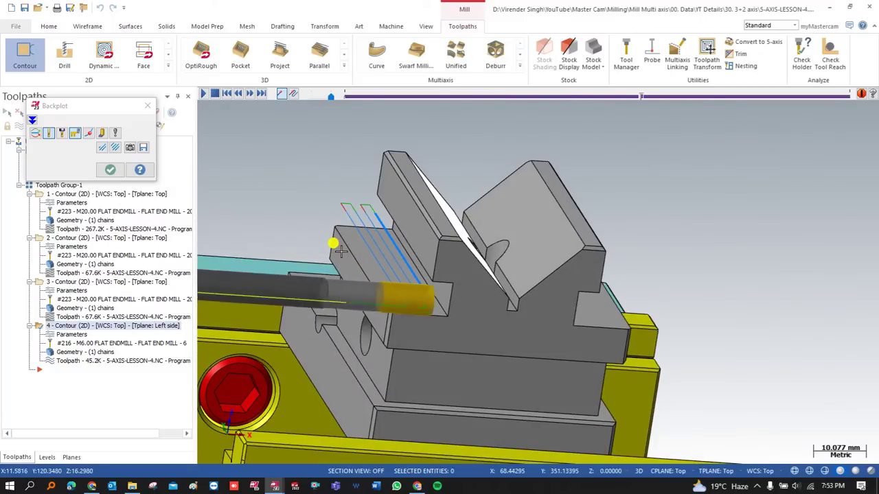
middle_click_drag(386, 251, 251, 288)
Set up a Mirror toolpath transform by tool plane, including origin and WCS, with the left-side undercut contour as source.
right_click(274, 164)
left_click(288, 223)
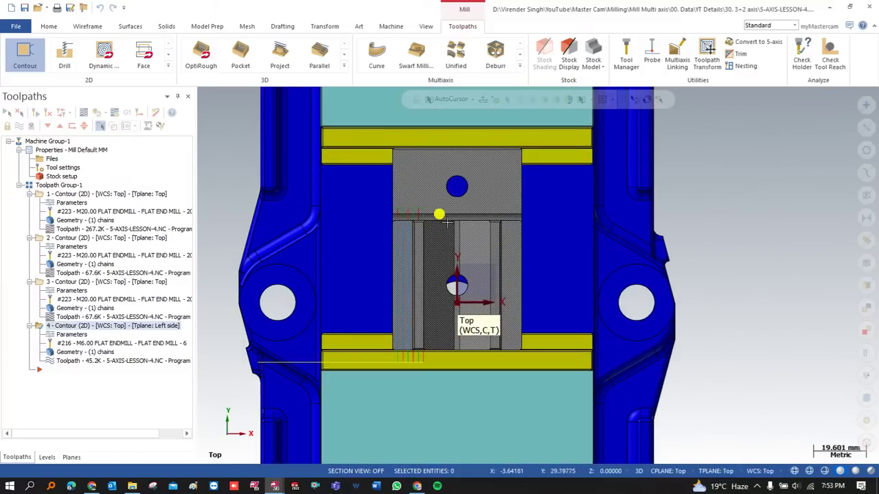
scroll(466, 239, "up", 1)
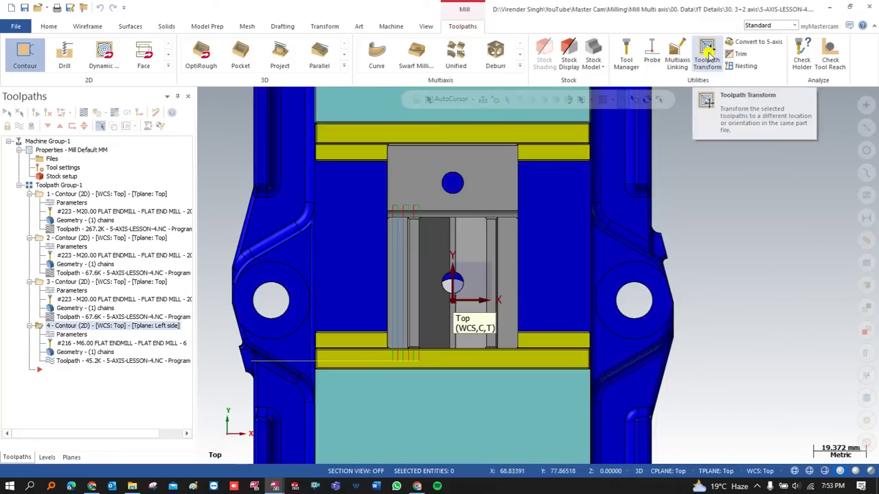
left_click(708, 55)
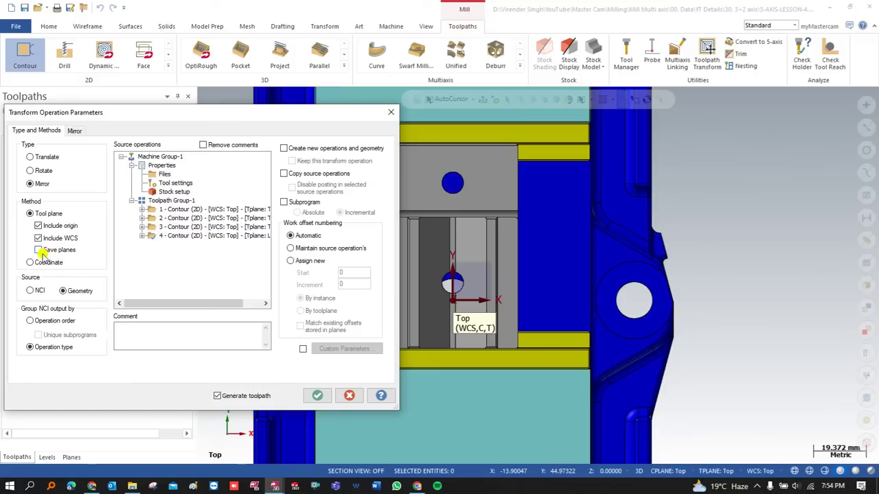
left_click(152, 237)
left_click(73, 132)
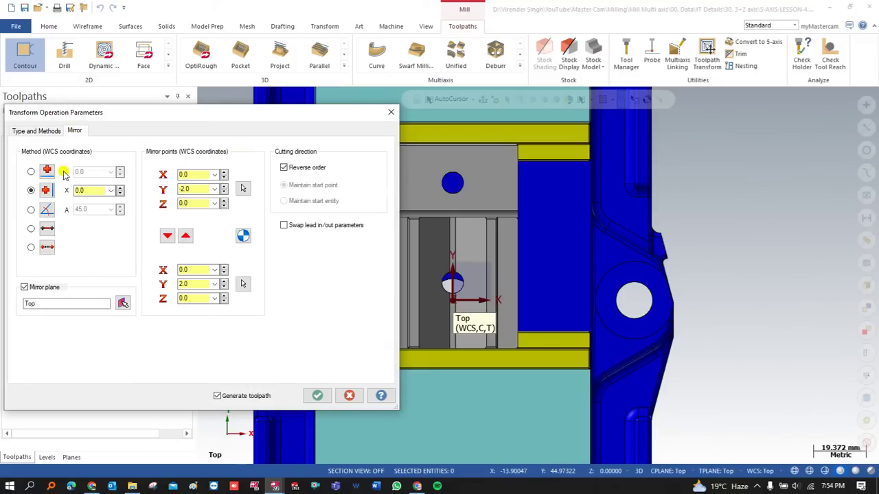
Define the mirror line through the end midpoints of the V-groove's central slot and generate the mirrored undercut toolpath.
left_click(47, 249)
scroll(450, 203, "up", 4)
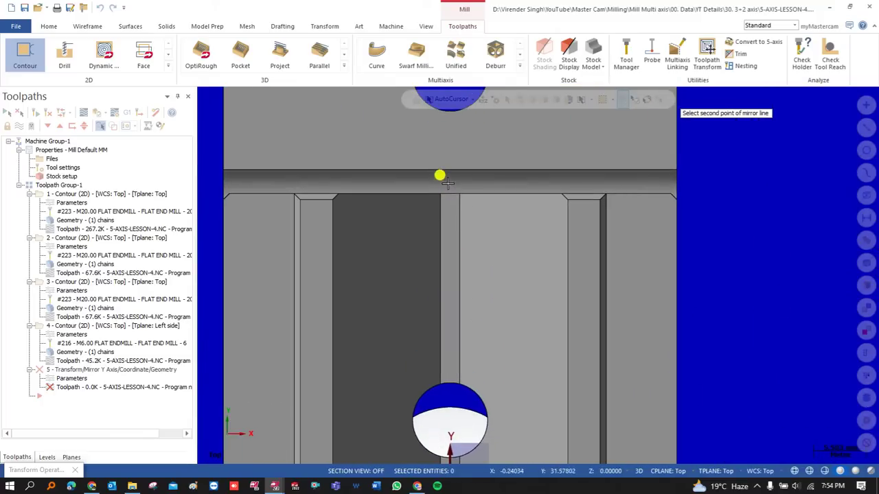
scroll(446, 182, "down", 2)
scroll(439, 340, "up", 4)
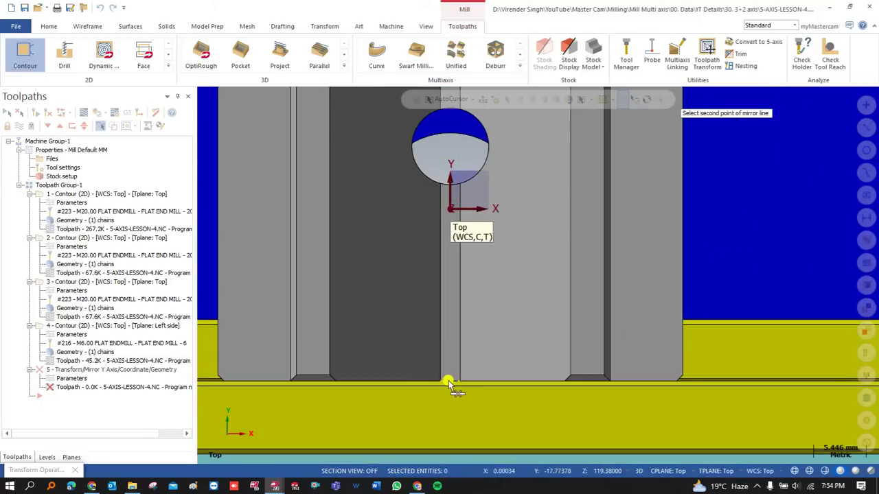
left_click(448, 382)
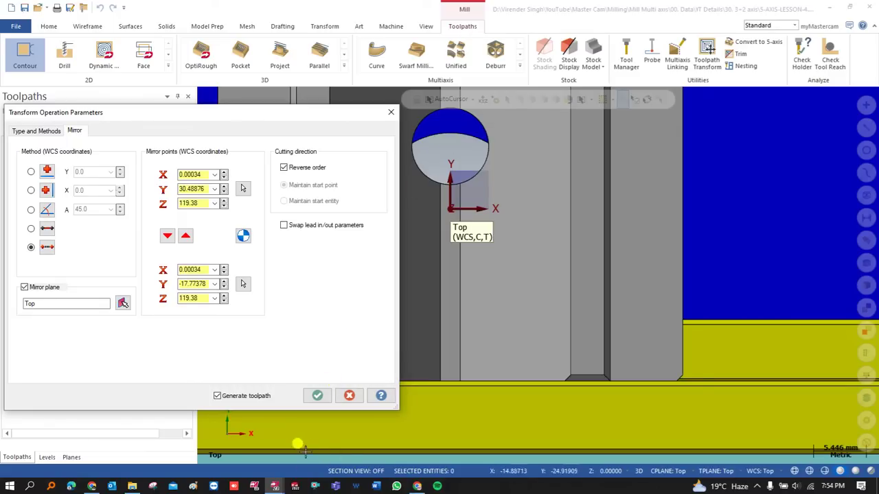
left_click(327, 404)
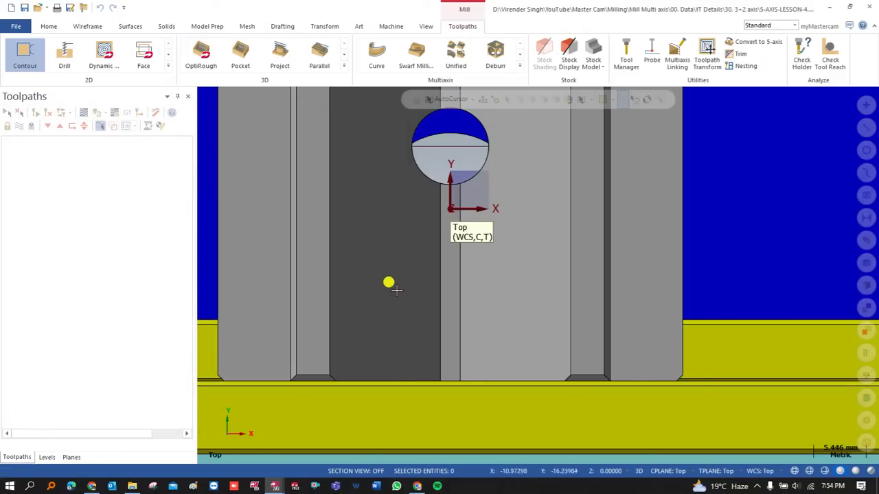
scroll(396, 289, "down", 3)
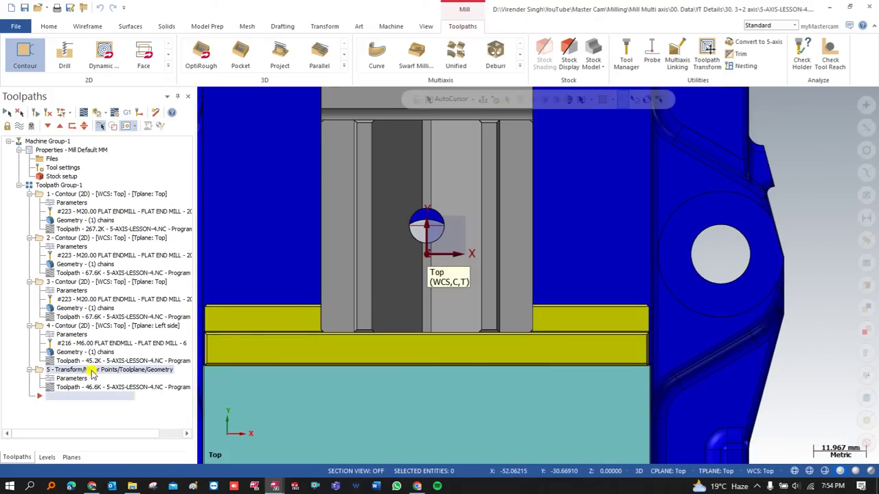
Backplot the mirrored undercut toolpath to check the end mill's motion on the part's opposite side.
mouse_move(494, 342)
middle_mouse_down()
mouse_move(453, 317)
mouse_move(455, 254)
mouse_move(452, 261)
mouse_move(412, 240)
middle_mouse_up()
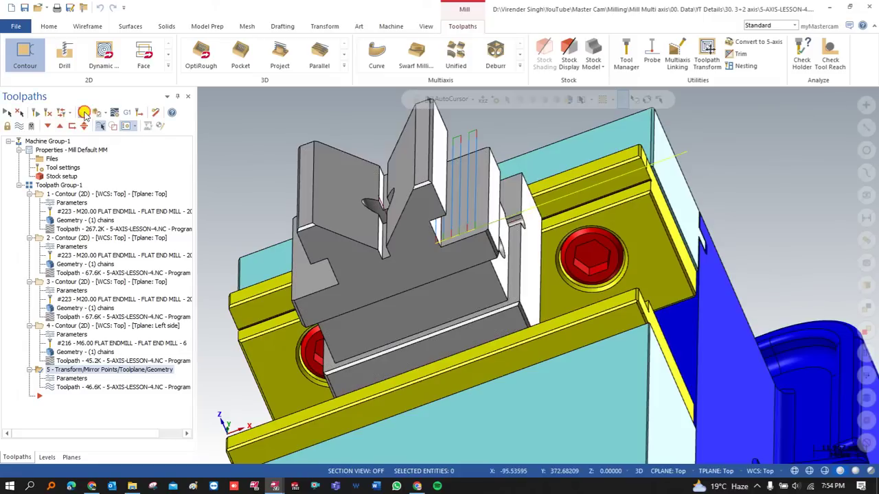
left_click(83, 113)
middle_click_drag(342, 251, 396, 285)
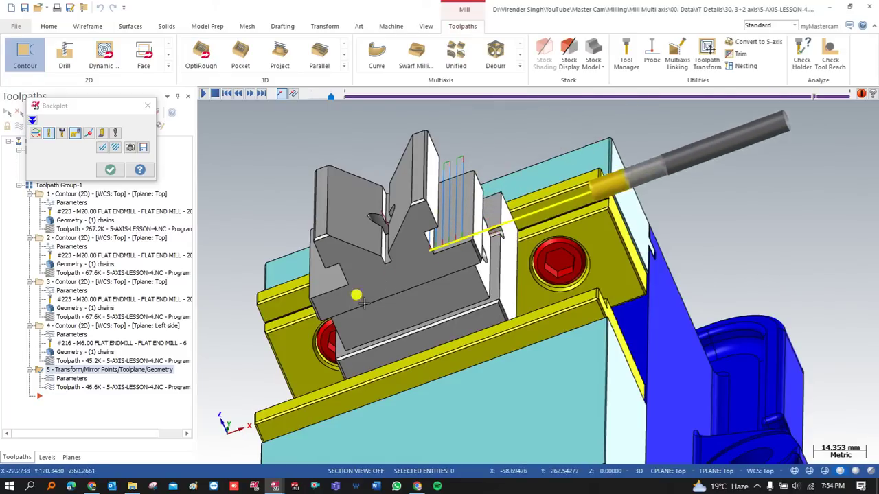
left_click(109, 169)
Repick the left-side undercut contour's top of stock at the upper rib's lower outer corner, then regenerate it and the mirrored toolpath.
left_click(103, 326)
middle_click_drag(337, 271, 343, 247)
left_click(98, 329)
left_click(72, 335)
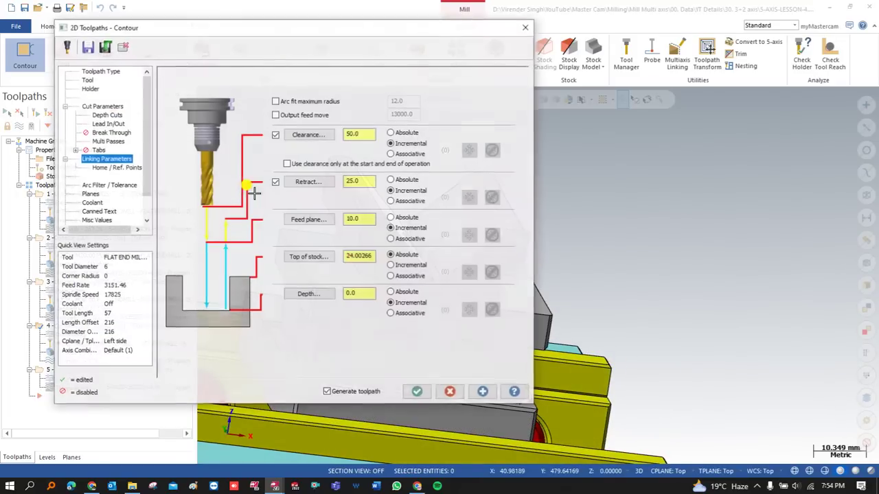
left_click(309, 257)
scroll(344, 257, "up", 3)
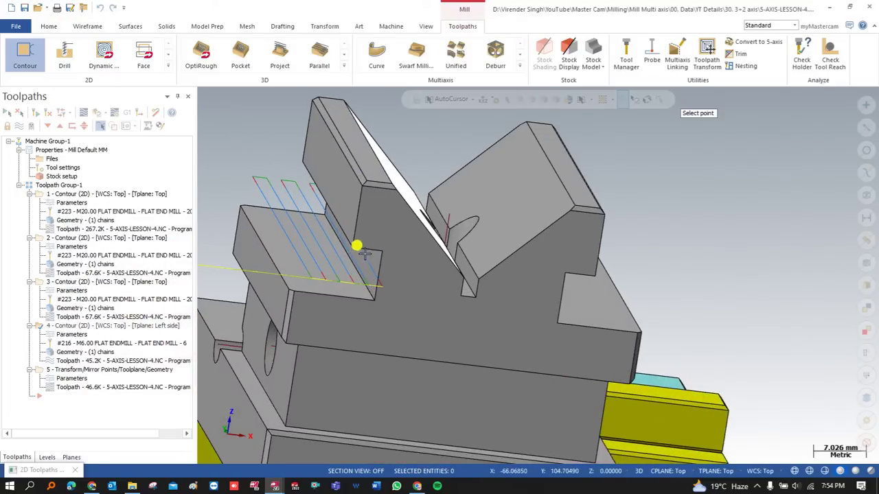
left_click(357, 252)
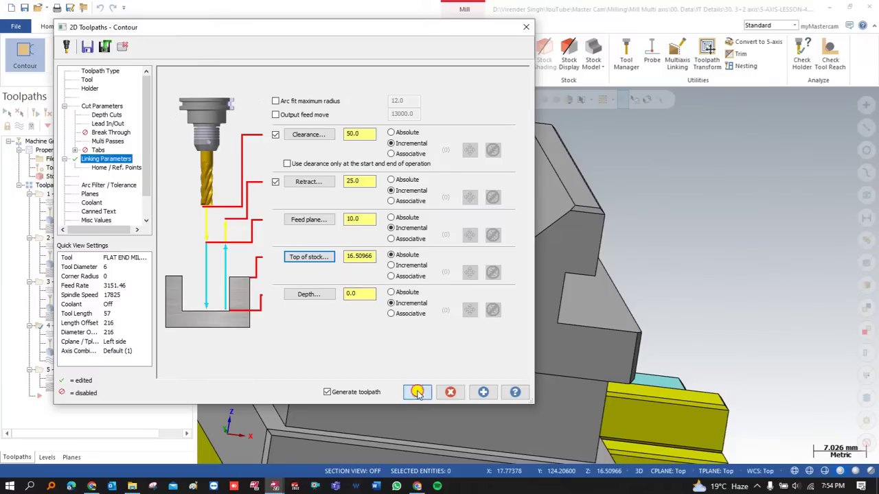
left_click(417, 392)
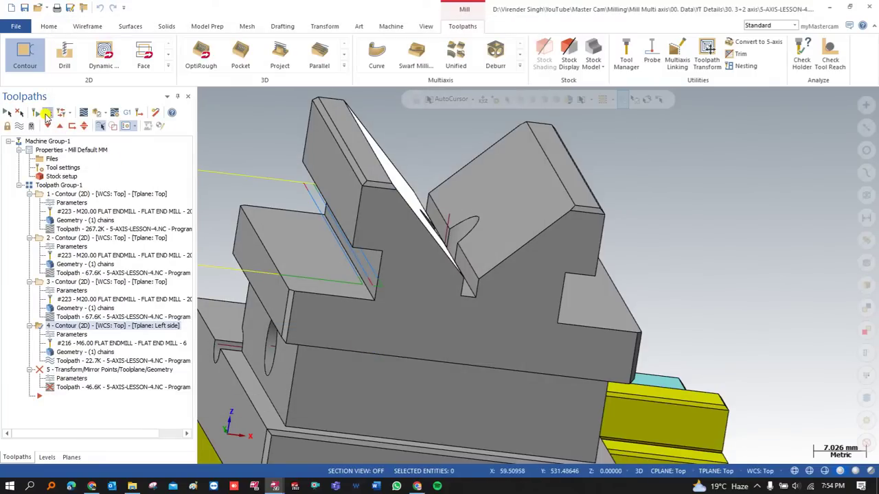
left_click(46, 113)
key("alt+2")
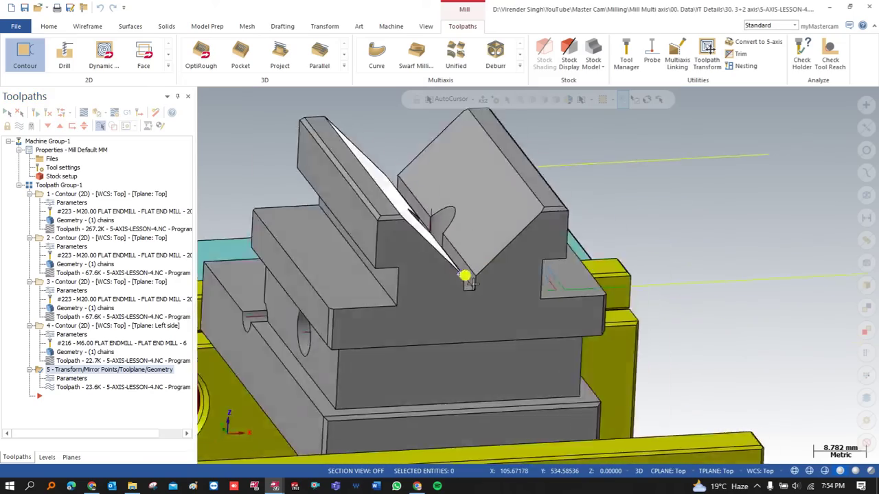
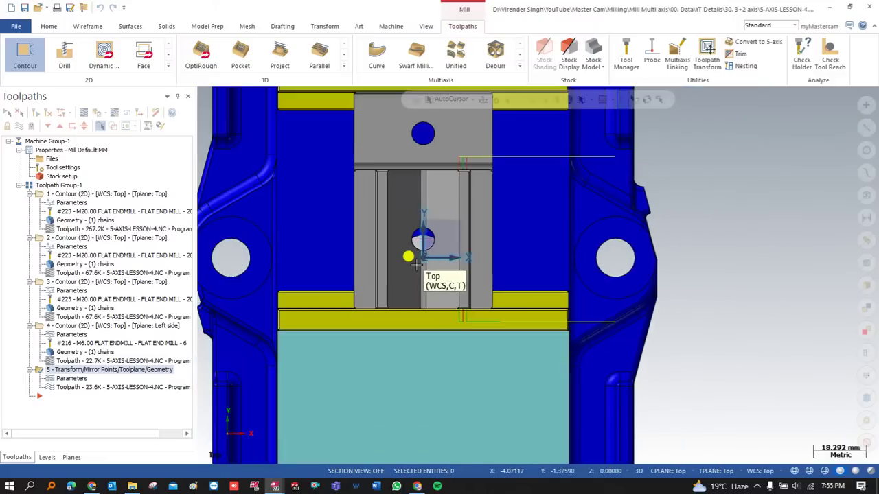
scroll(352, 228, "up", 1)
middle_click_drag(352, 228, 435, 180)
left_click(41, 60)
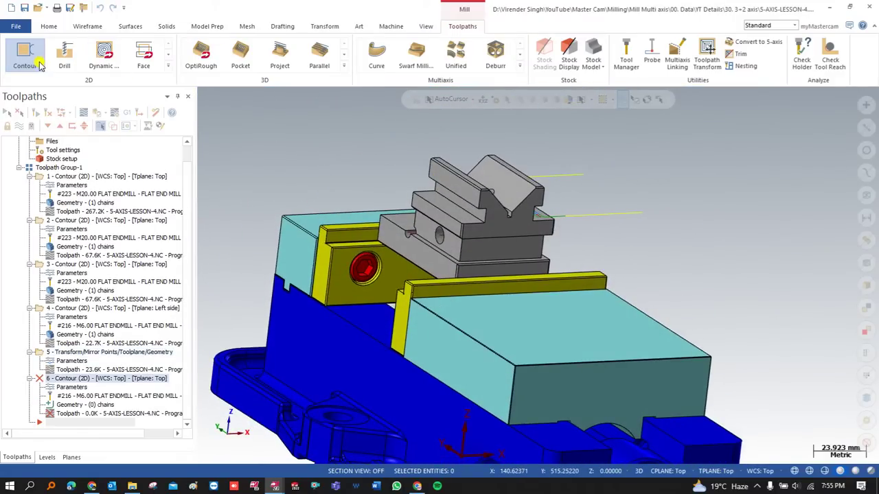
scroll(437, 244, "up", 3)
middle_click_drag(437, 242, 492, 190)
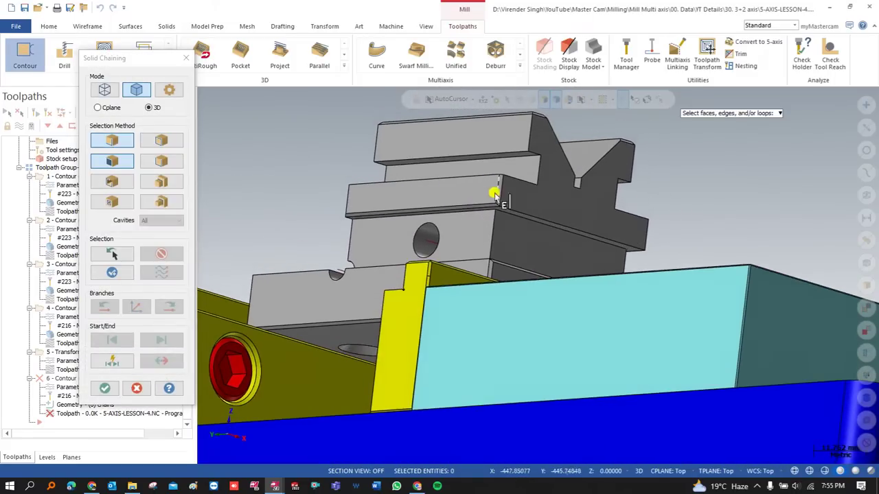
left_click(486, 214)
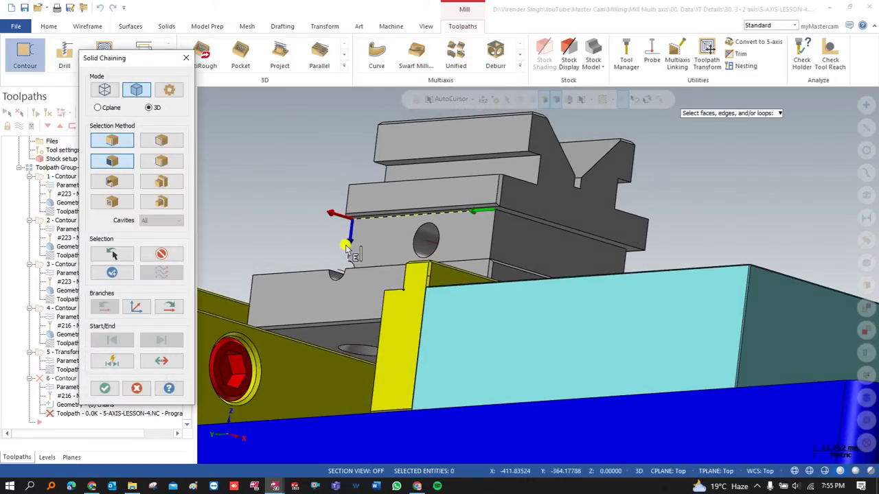
left_click(109, 388)
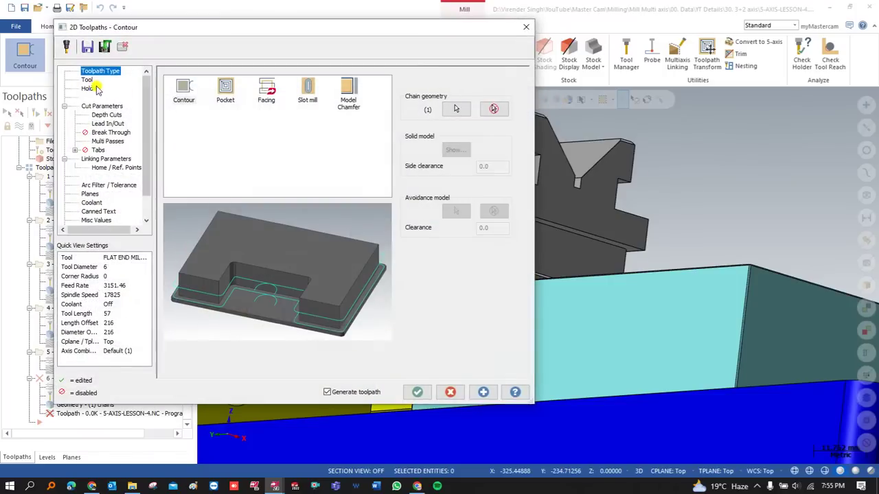
left_click(87, 79)
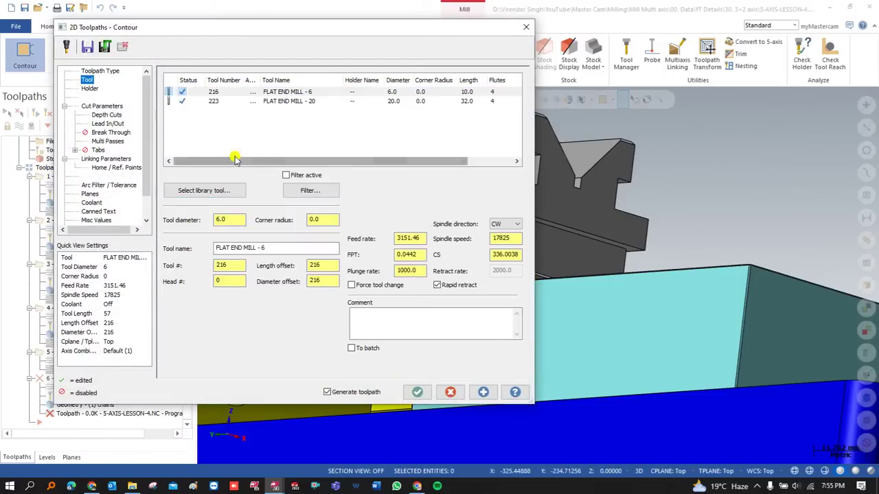
key("Escape")
Analyze the vertical corner edge of the recessed wall beneath the ledge to check the cutting height.
left_click(496, 268)
middle_click_drag(402, 173, 334, 153)
right_click(300, 149)
left_click(314, 310)
left_click(472, 273)
middle_click_drag(473, 273, 477, 256)
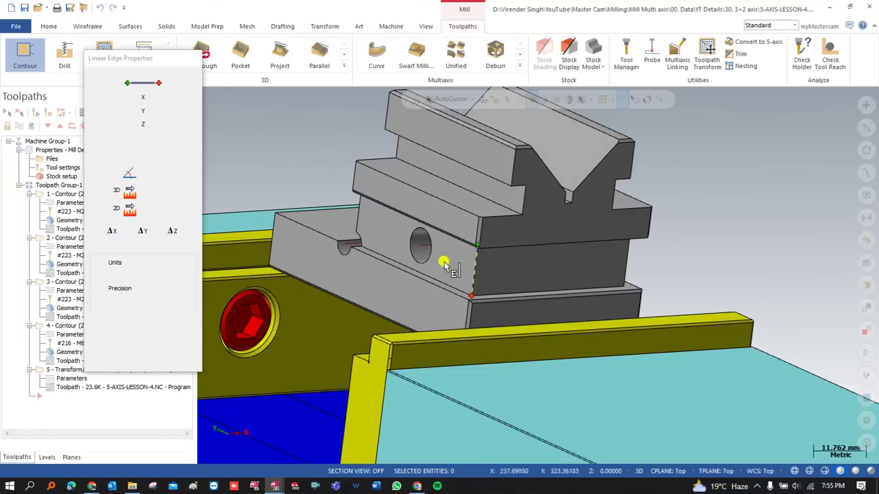
Create a 2D contour chained along the recessed wall's upper edge under the ledge, using the 12 mm flat end mill from the library.
left_click(25, 55)
middle_click_drag(448, 277, 464, 221)
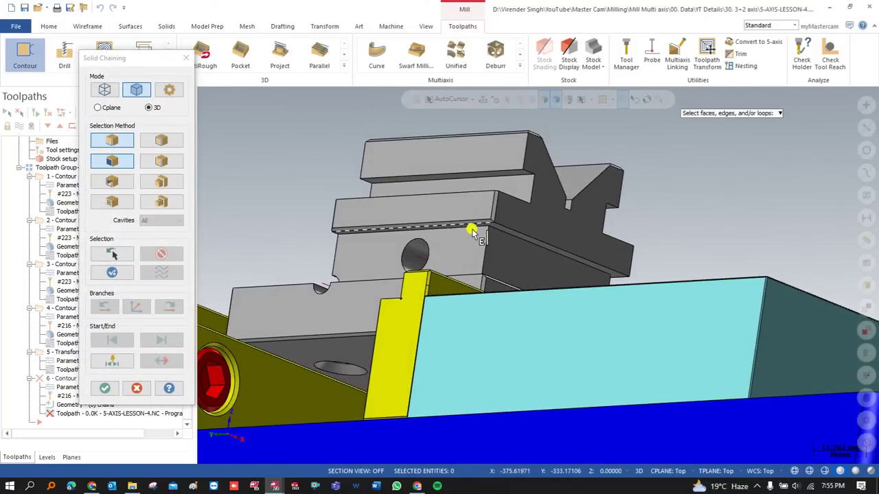
left_click(471, 230)
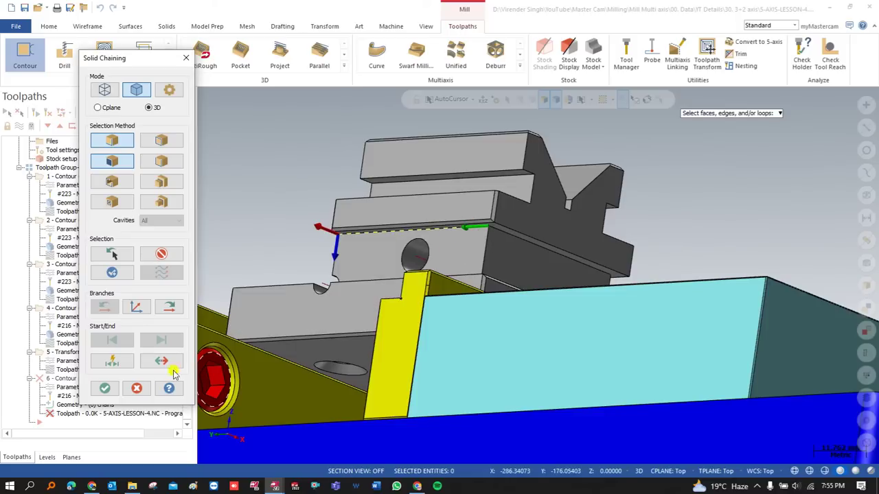
left_click(105, 388)
left_click(87, 80)
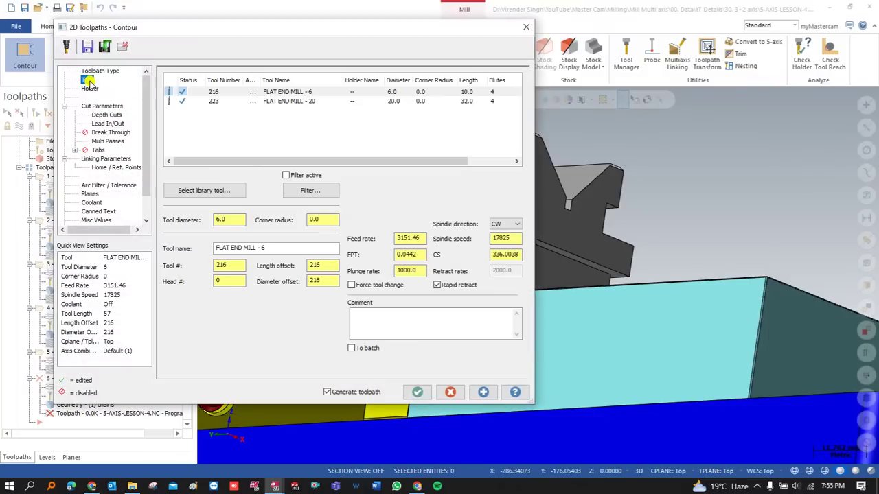
left_click(204, 190)
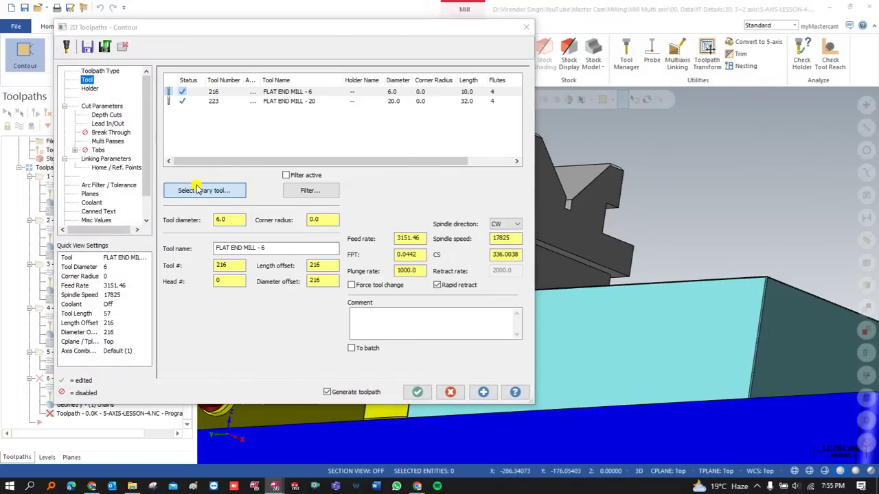
double_click(197, 222)
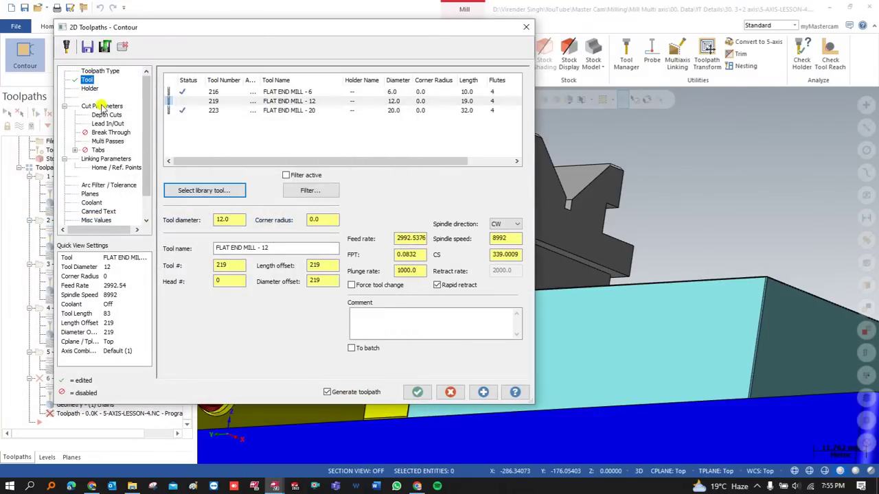
Set the contour's tool plane and construction plane to Right side, generate the toolpath and inspect its approach direction.
left_click(100, 107)
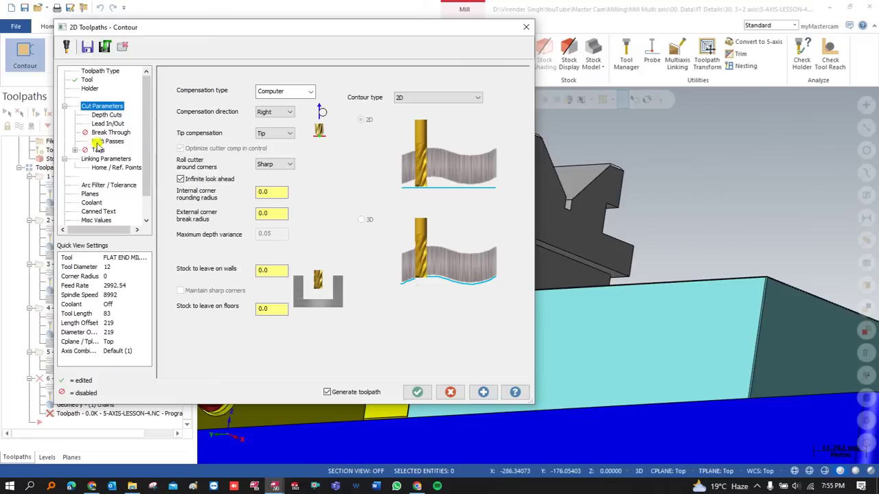
left_click(90, 194)
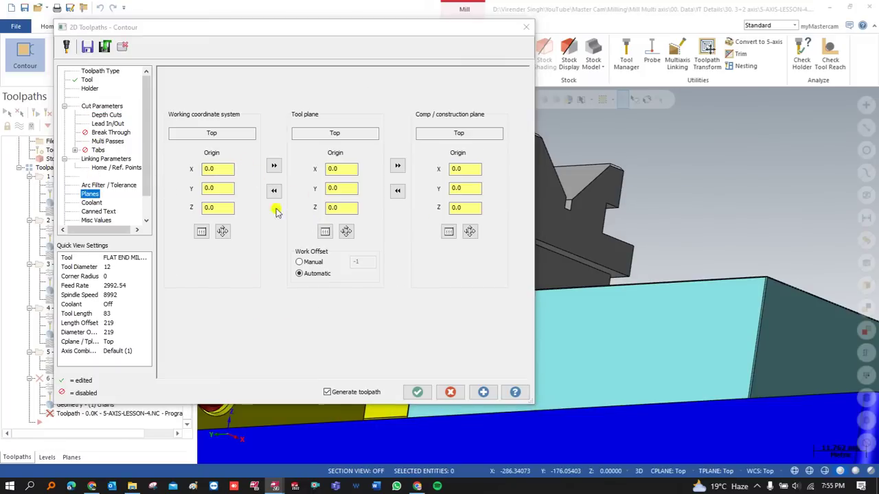
left_click(323, 231)
left_click(77, 201)
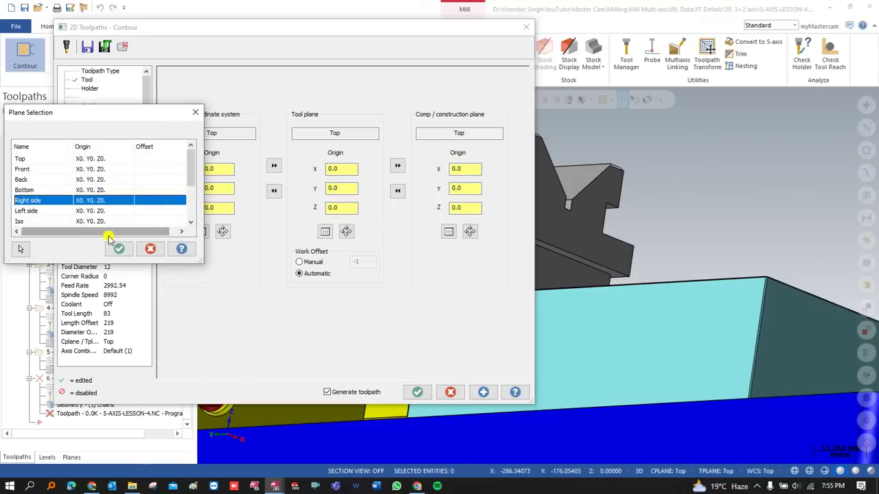
left_click(119, 249)
left_click(397, 166)
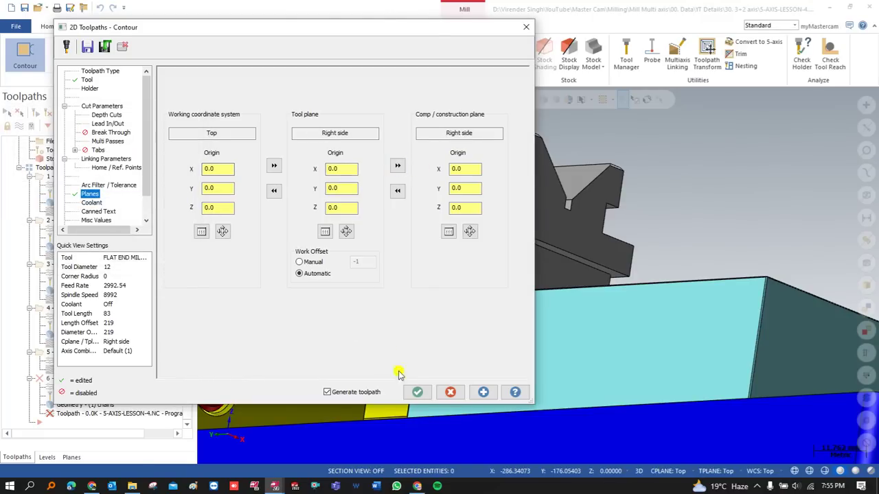
left_click(417, 393)
middle_click_drag(418, 371, 434, 283)
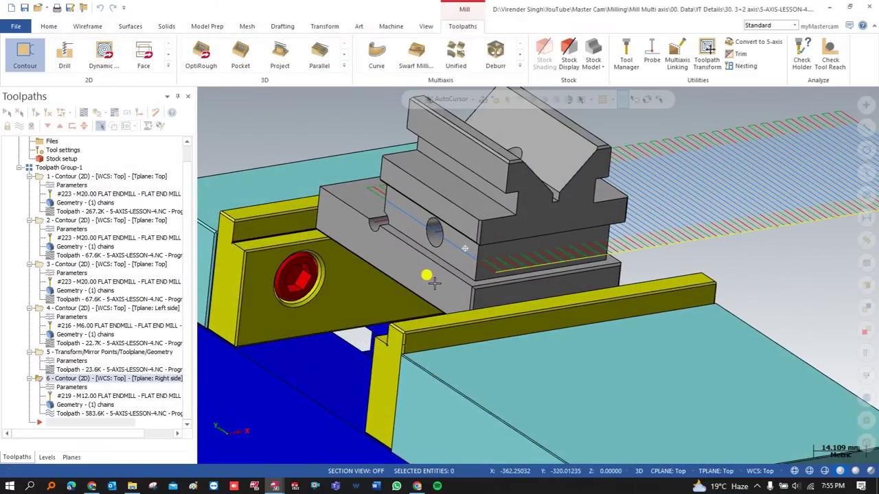
scroll(431, 275, "down", 3)
scroll(454, 276, "down", 1)
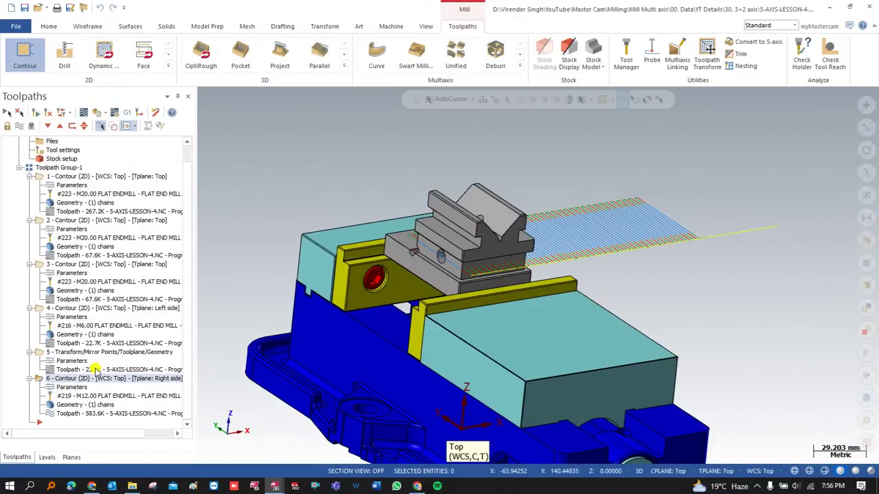
Set the 12 mm contour's tool plane and construction plane to Left side and regenerate the toolpath.
left_click(73, 386)
left_click(326, 231)
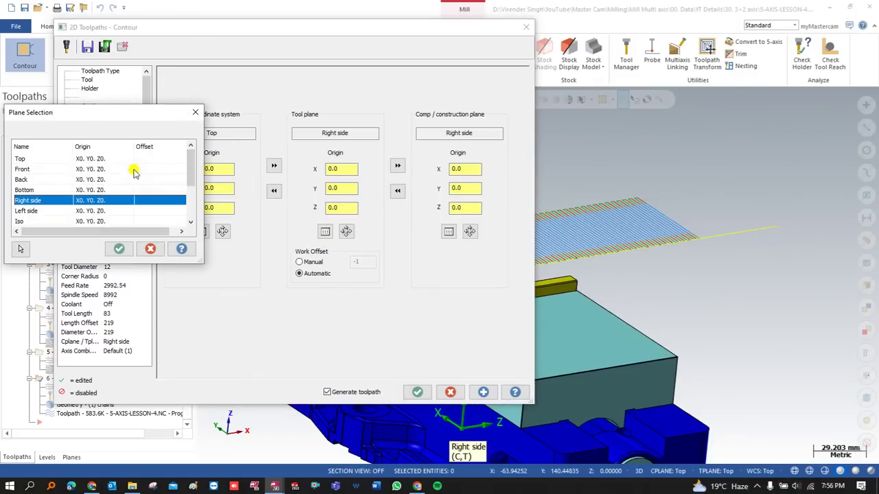
left_click(73, 189)
left_click(76, 211)
left_click(119, 249)
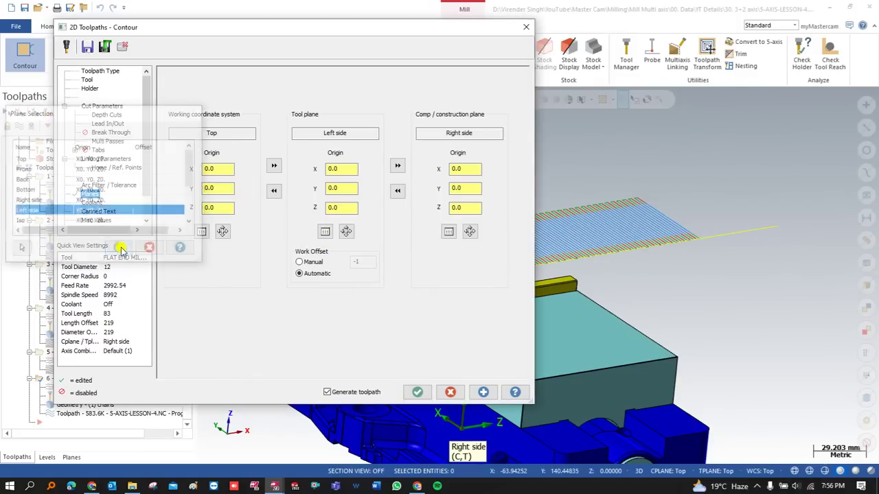
left_click(396, 166)
left_click(417, 392)
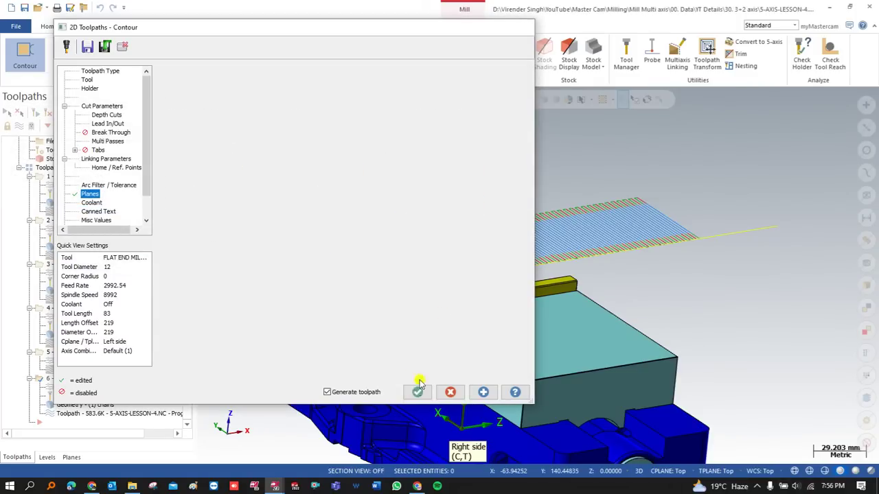
middle_click_drag(449, 249, 426, 247)
Pick the ledge's lower outer corner as the incremental top of stock for the 12 mm left-side contour.
left_click(73, 389)
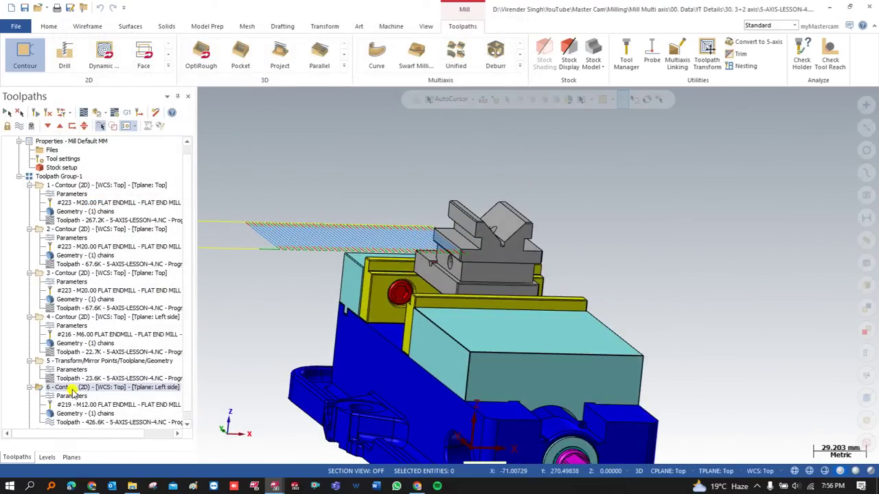
left_click(66, 397)
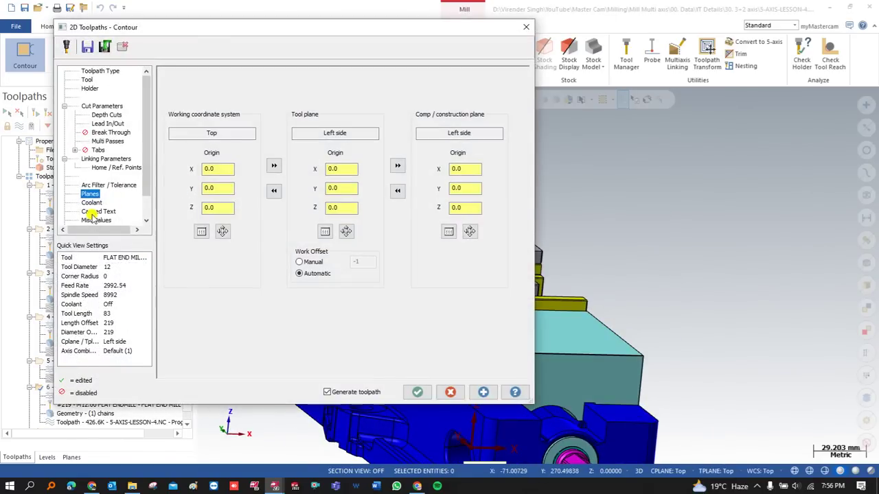
left_click(103, 159)
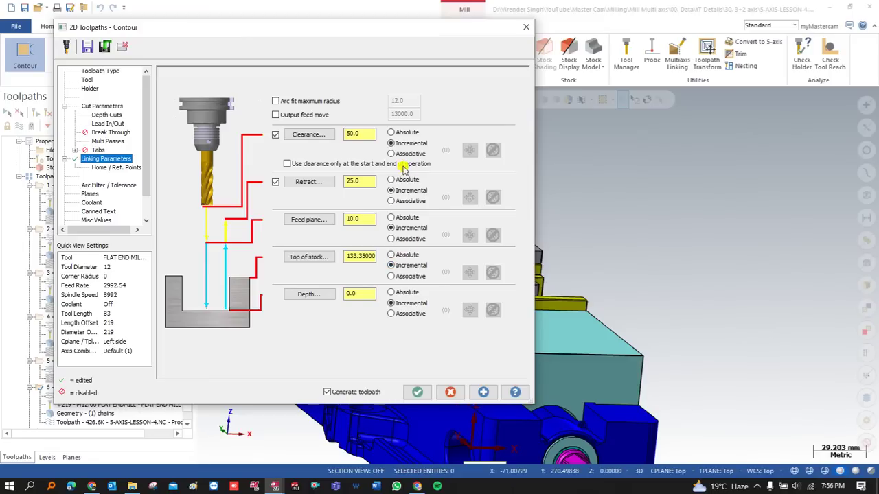
left_click(309, 257)
scroll(447, 251, "up", 6)
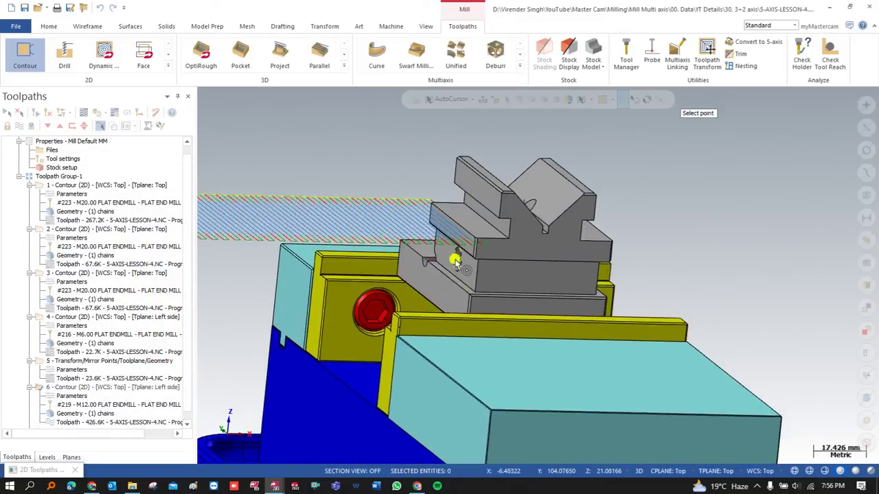
scroll(483, 252, "up", 2)
scroll(484, 248, "down", 2)
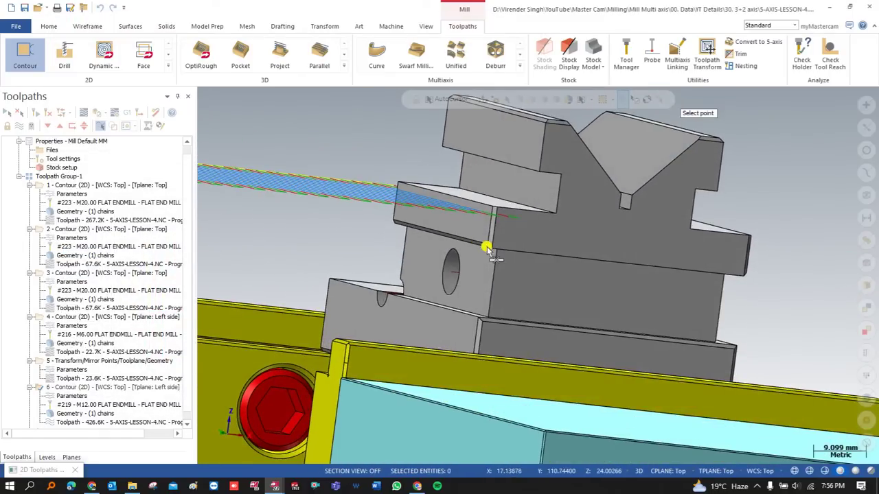
left_click(485, 244)
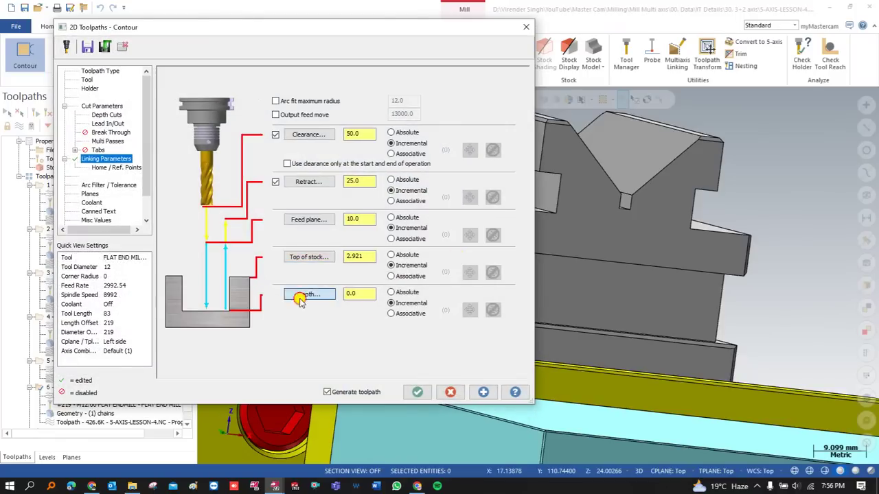
Pick the recessed wall's lower front corner as the incremental depth for the 12 mm left-side contour.
left_click(309, 293)
scroll(474, 302, "up", 2)
scroll(489, 313, "up", 2)
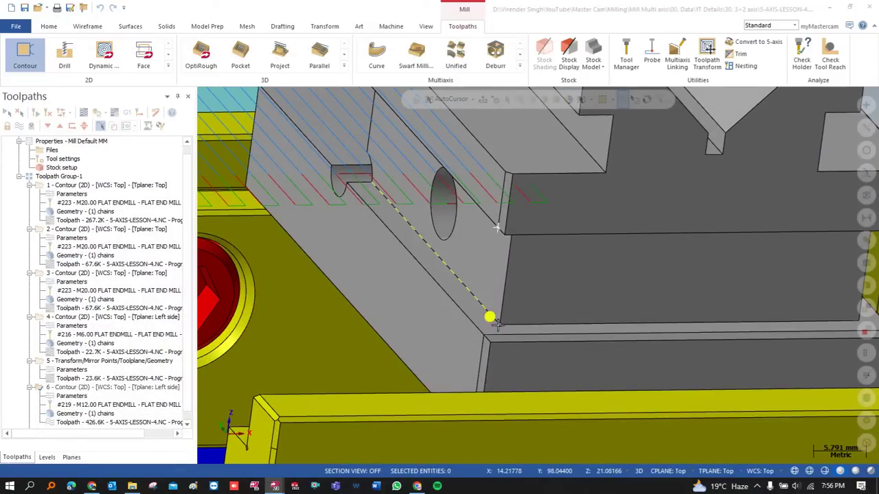
left_click(467, 318)
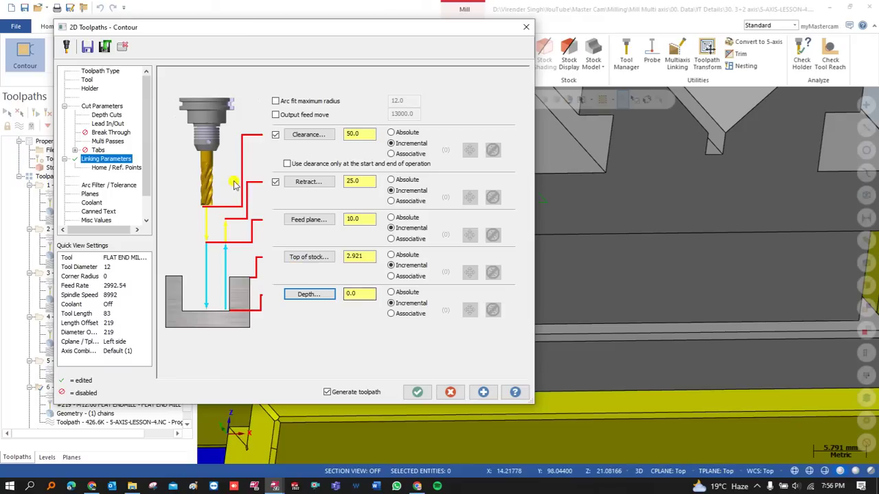
Review the contour's depth cut and lead in/out settings, switch its cutter compensation direction, and regenerate the toolpath.
left_click(104, 123)
left_click(103, 115)
left_click(105, 124)
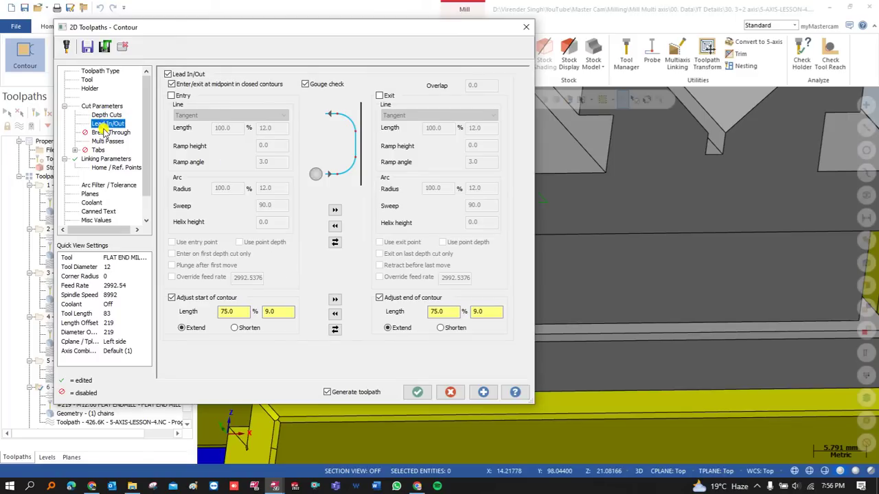
left_click(104, 115)
left_click(102, 106)
left_click(279, 112)
left_click(264, 122)
left_click(416, 392)
Examine the regenerated 12 mm contour on the recessed wall from both sides, checking its approach relative to the part and vise.
scroll(426, 254, "down", 5)
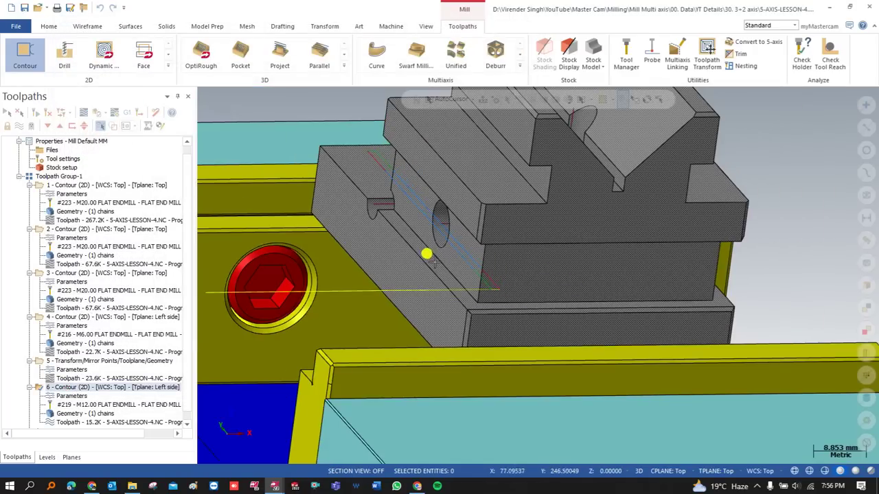
middle_click_drag(498, 235, 468, 252)
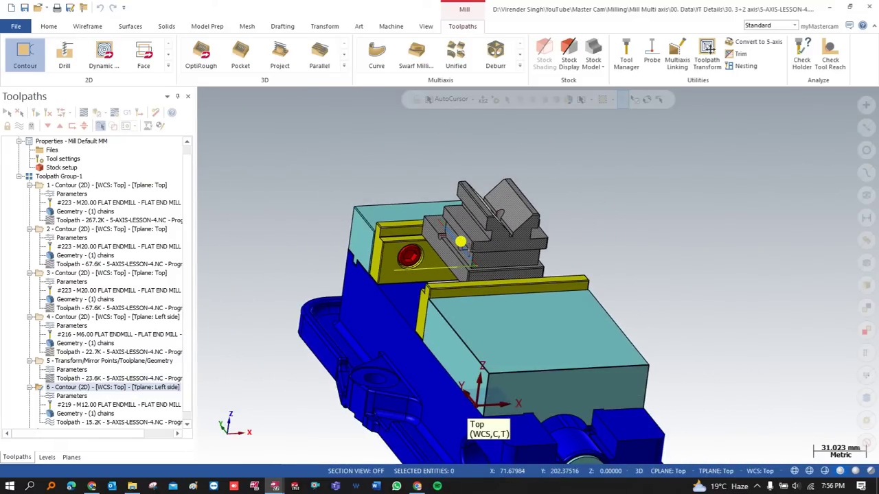
scroll(411, 226, "down", 1)
middle_click_drag(411, 226, 462, 225)
scroll(457, 225, "up", 1)
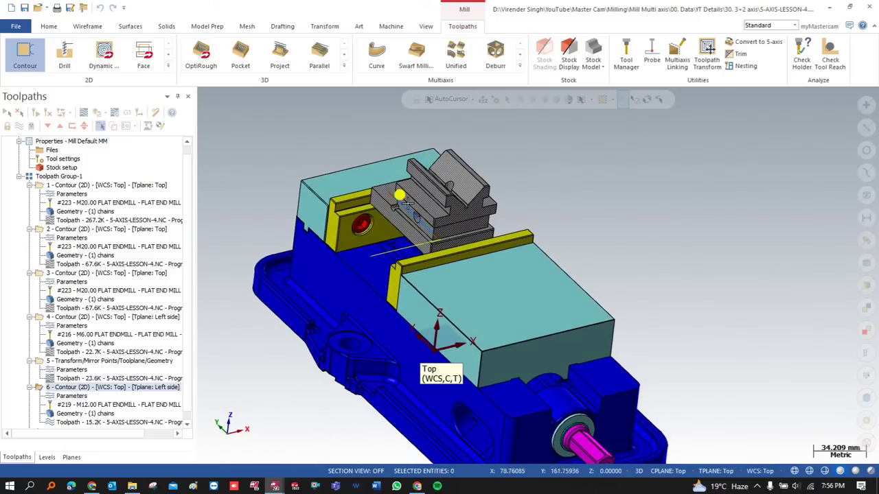
scroll(408, 202, "down", 1)
scroll(444, 200, "up", 1)
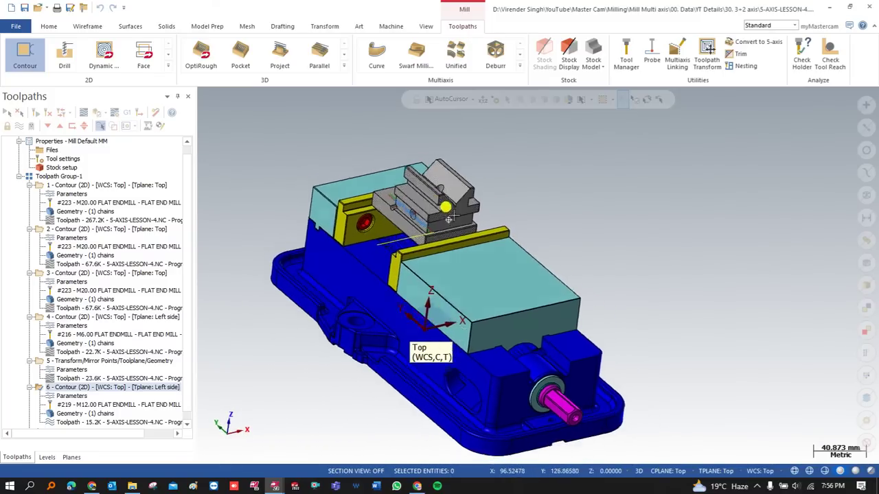
scroll(447, 219, "up", 4)
middle_click_drag(448, 219, 333, 206)
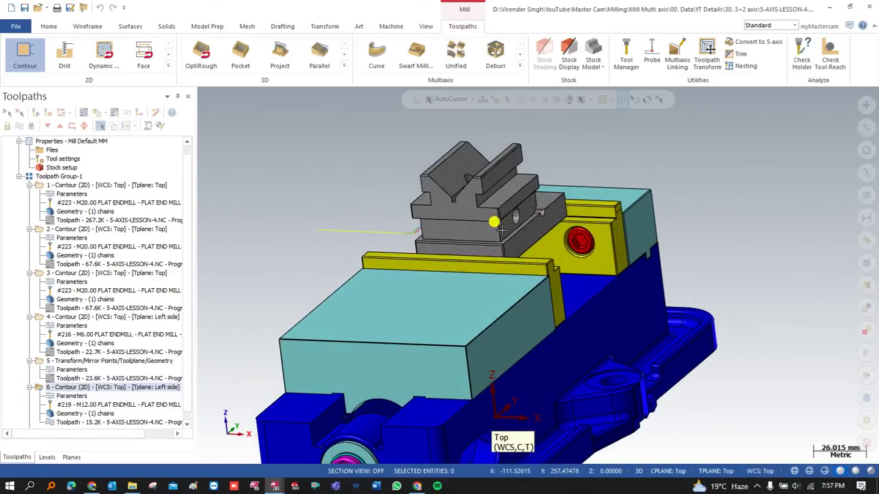
middle_click_drag(473, 241, 546, 242)
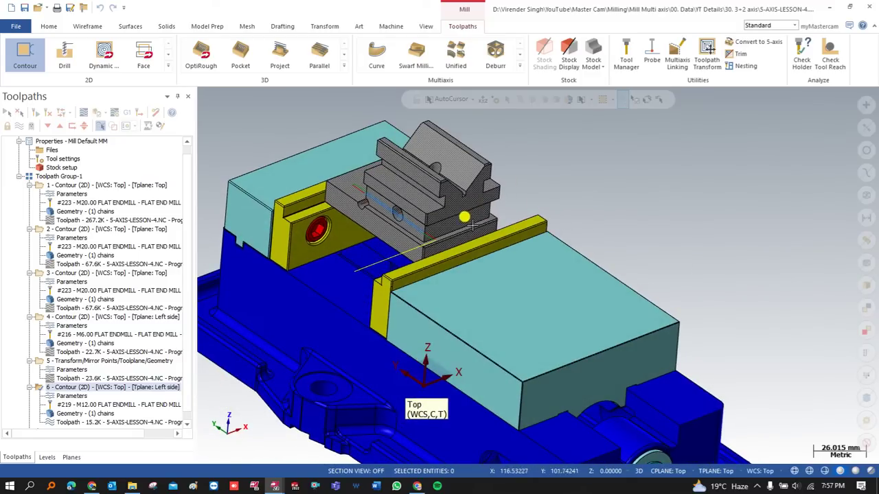
scroll(505, 214, "down", 2)
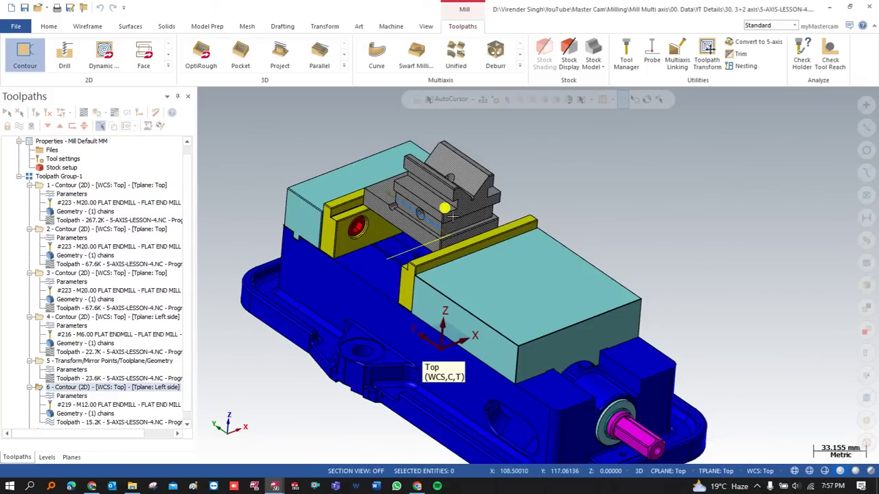
middle_click_drag(421, 214, 477, 175)
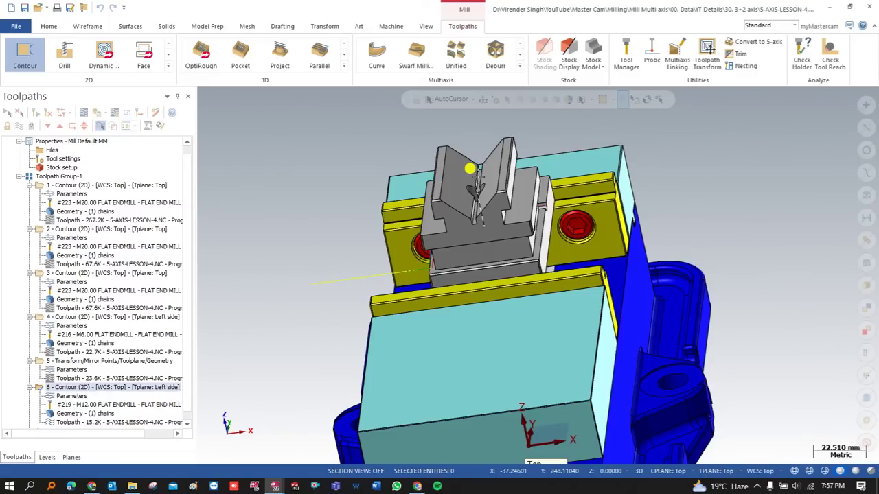
middle_click_drag(478, 176, 496, 167)
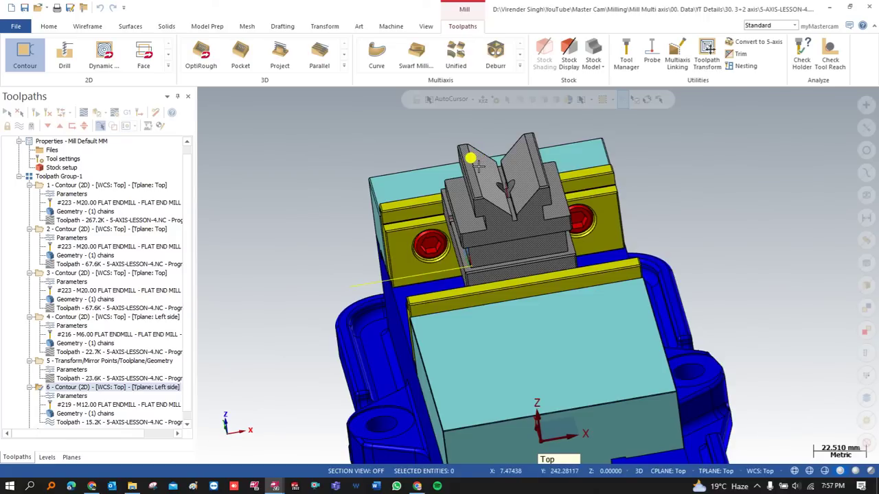
scroll(330, 155, "down", 2)
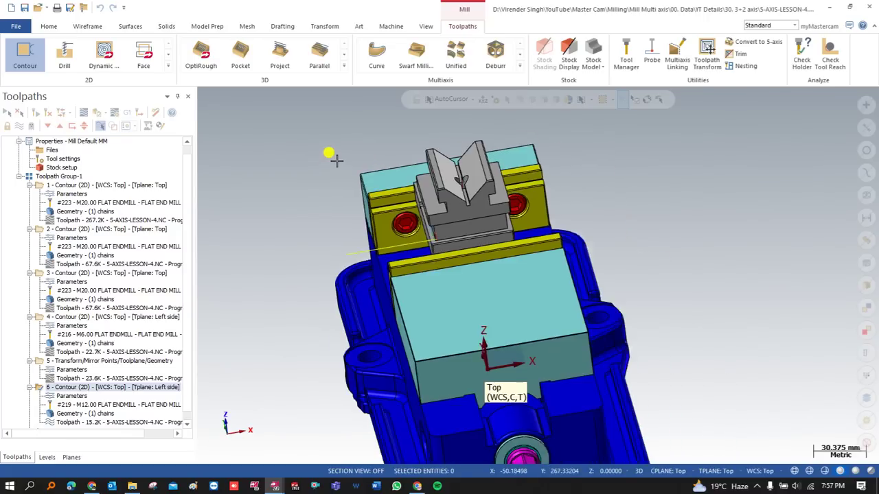